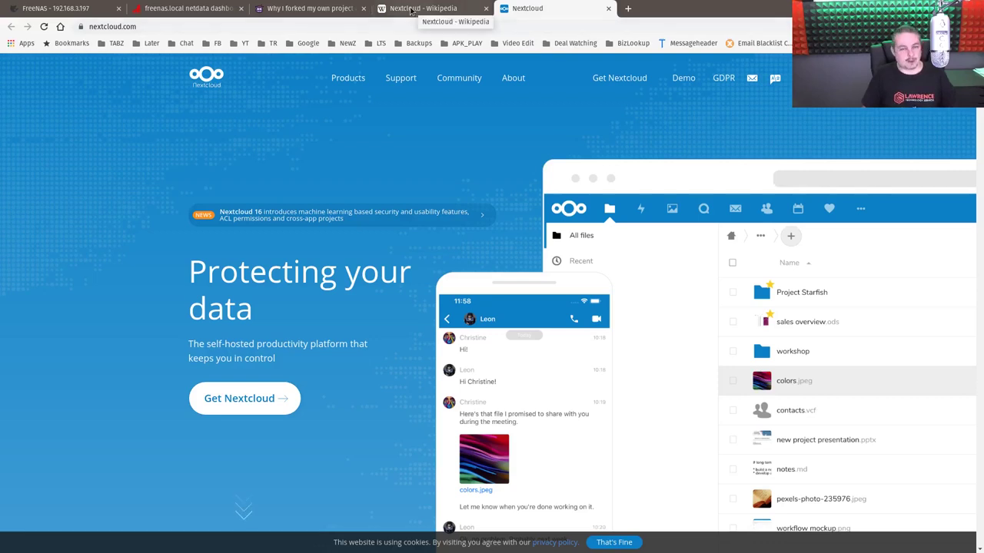
Step: Look over the talk page about forking the project, the Nextcloud Wikipedia article and the Nextcloud website
click(325, 8)
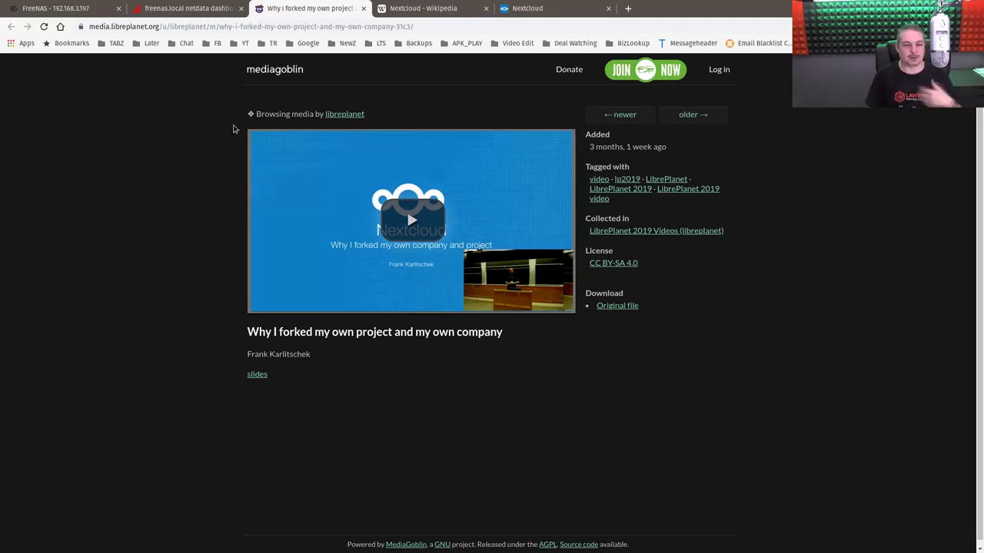
click(410, 6)
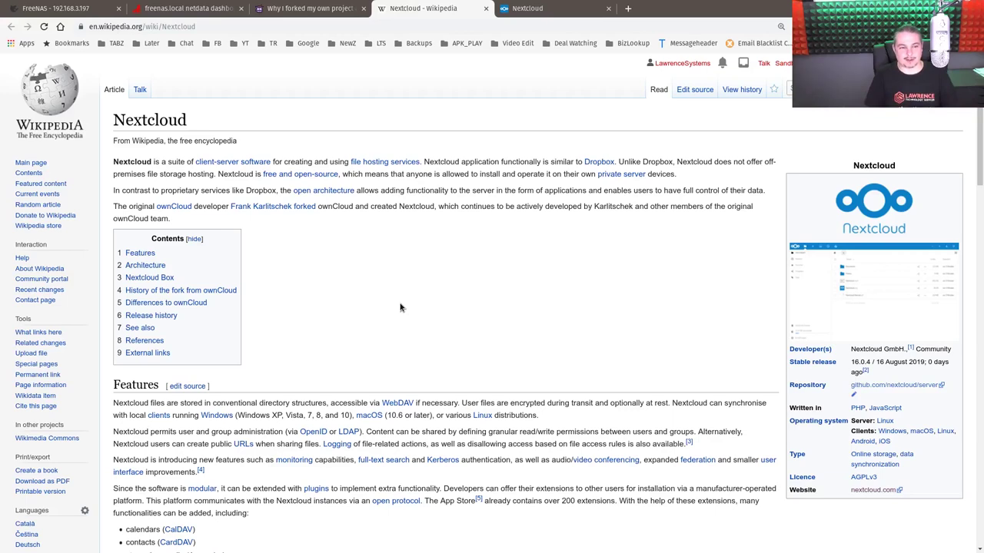
click(553, 8)
click(454, 7)
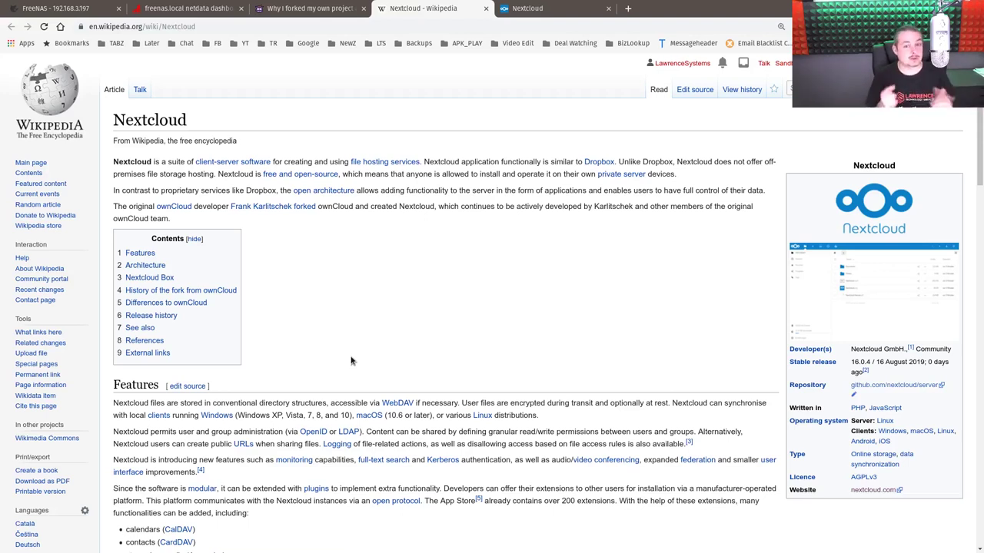
Step: Switch to FreeNAS and filter the available plugins by "next"
click(51, 10)
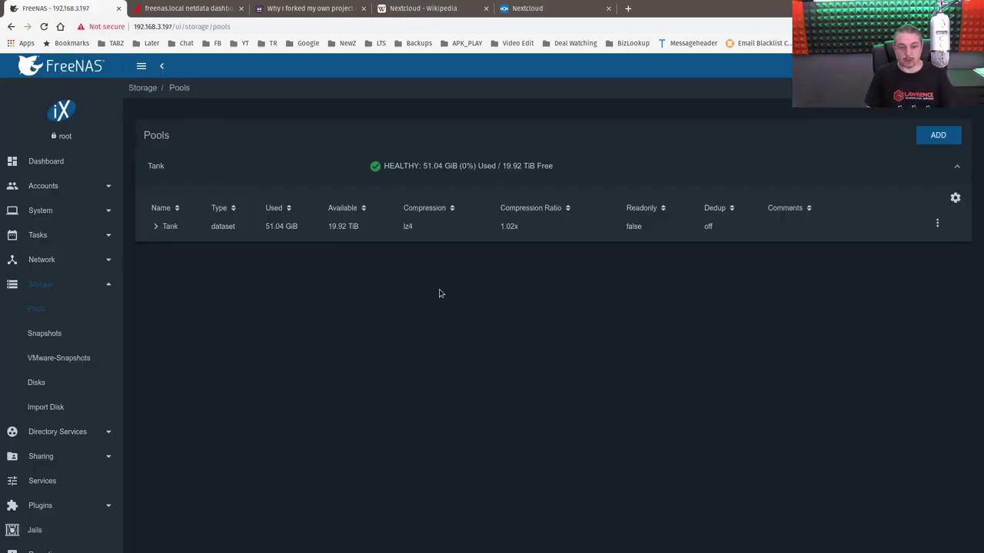
scroll(58, 423, down, 3)
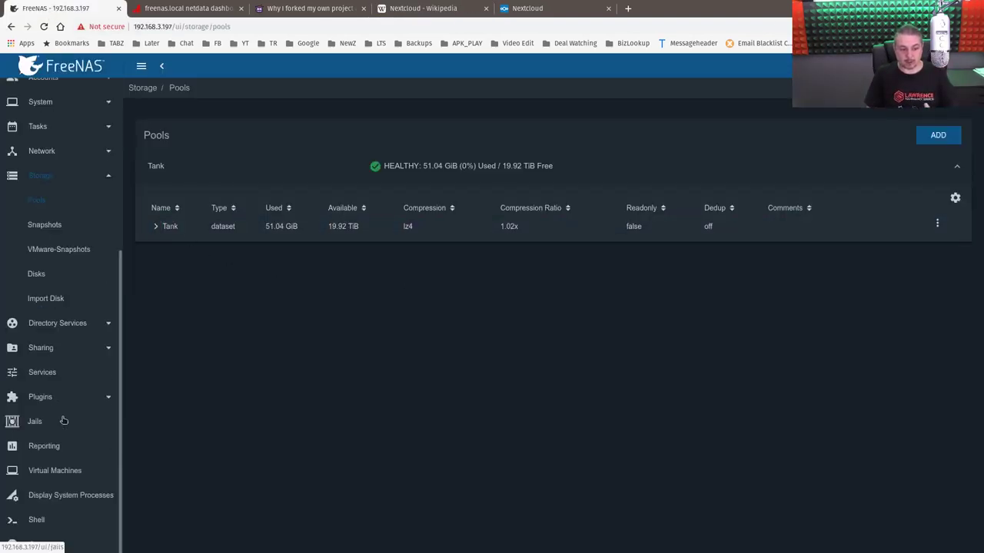
click(60, 398)
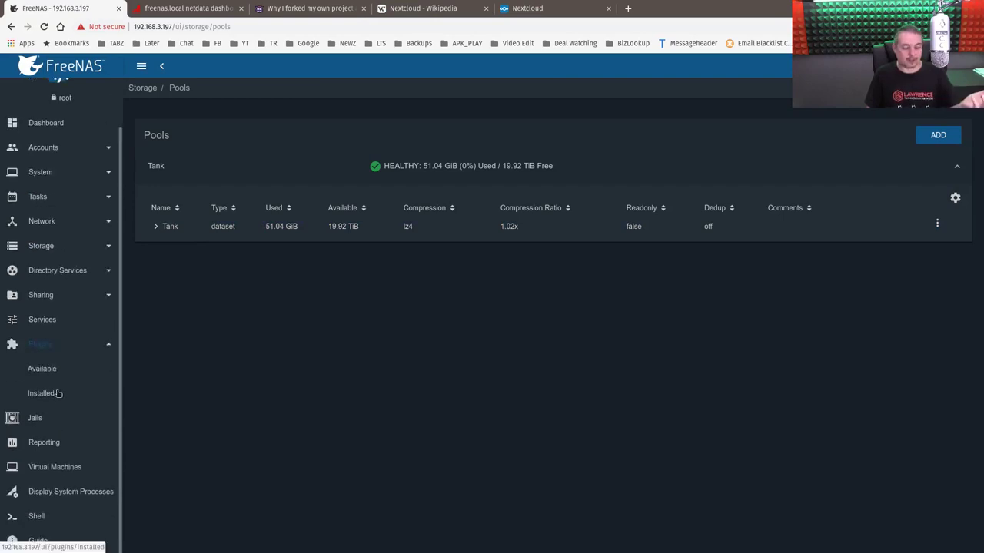
click(58, 394)
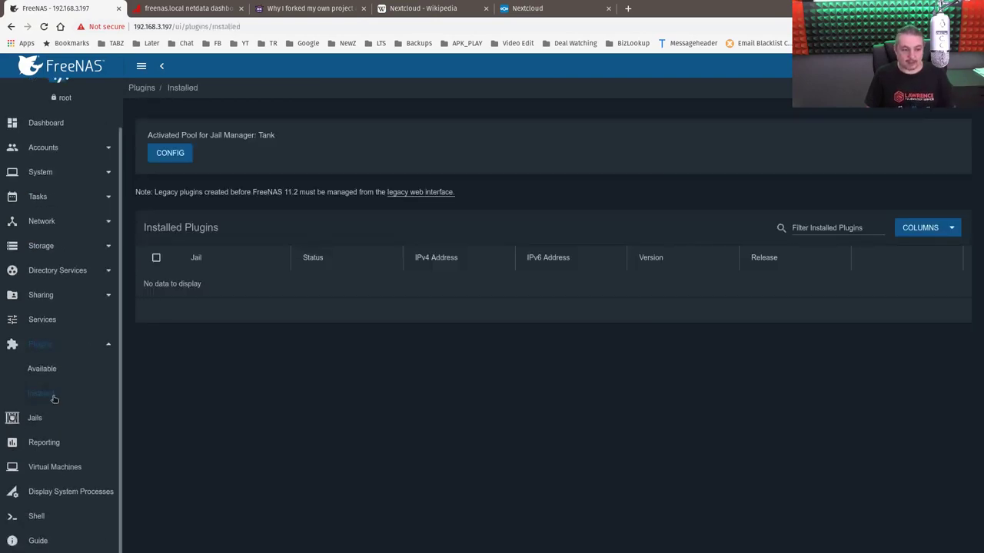
click(48, 372)
click(817, 206)
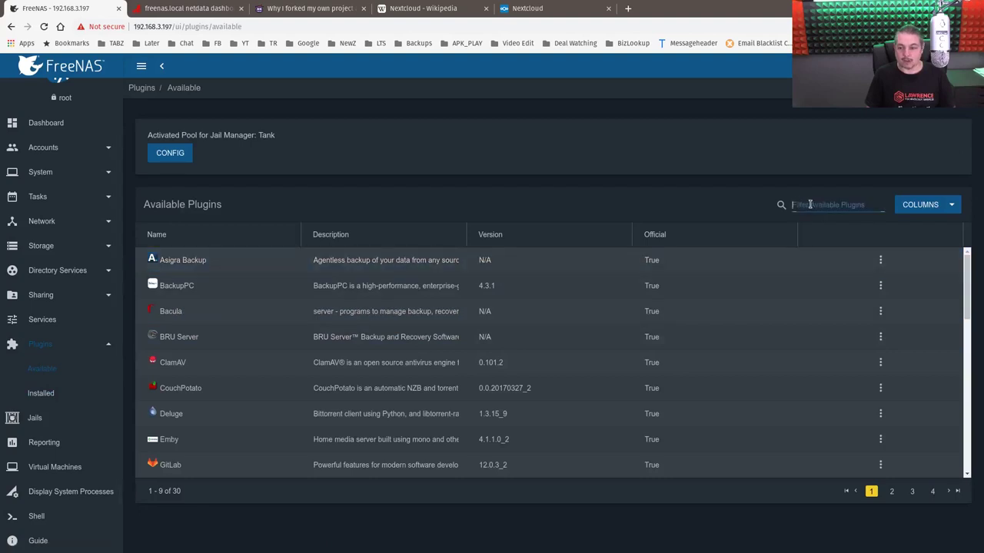
text(next)
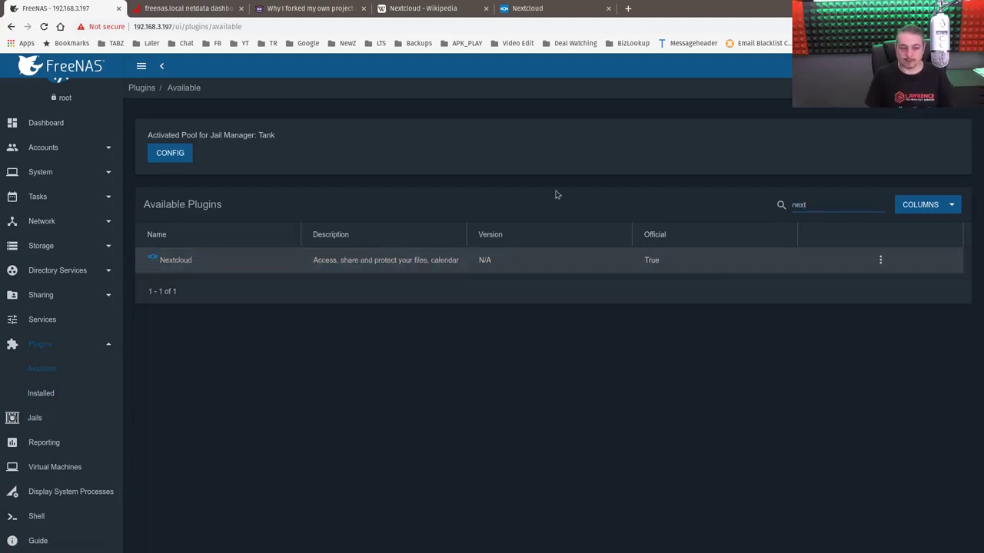
Step: Install the Nextcloud plugin with DHCP enabled
click(881, 261)
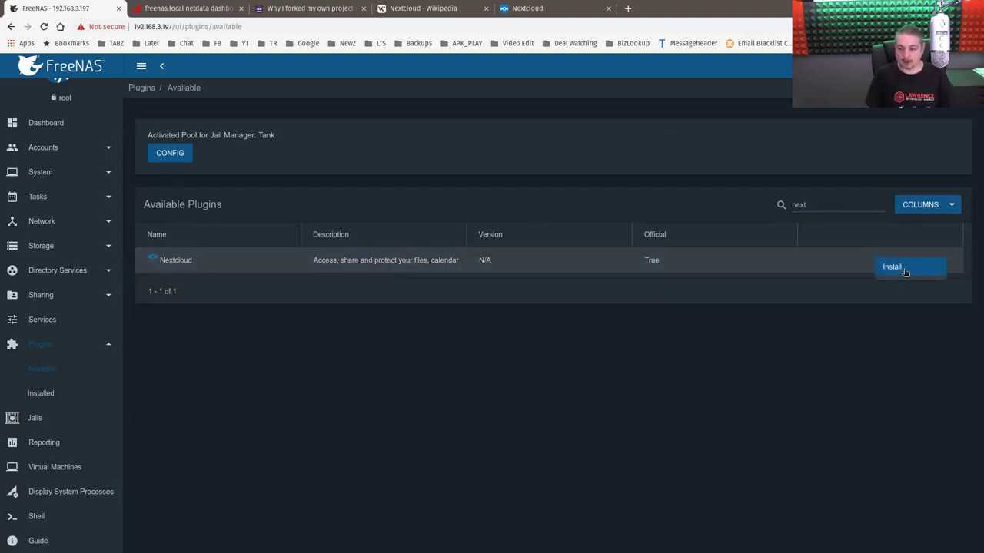
click(904, 273)
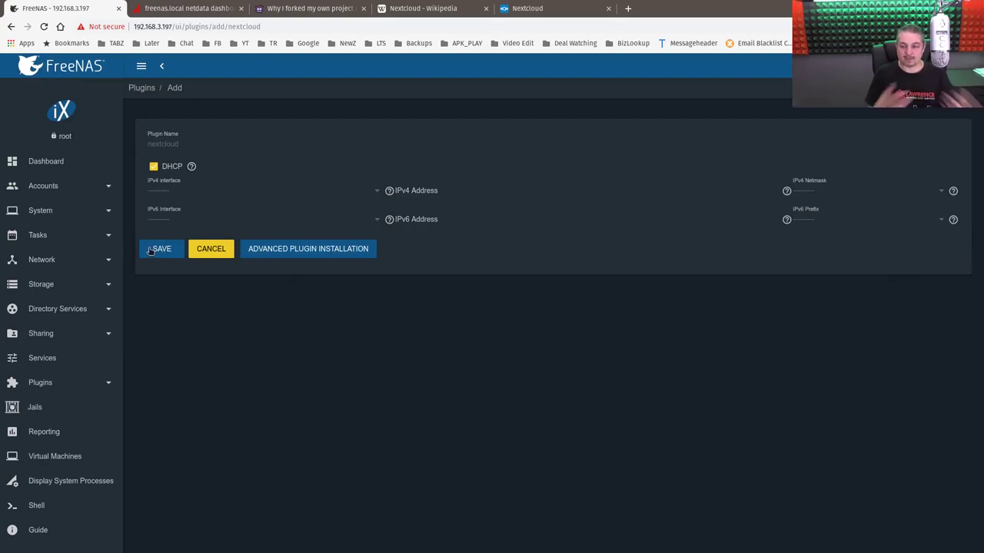
click(160, 249)
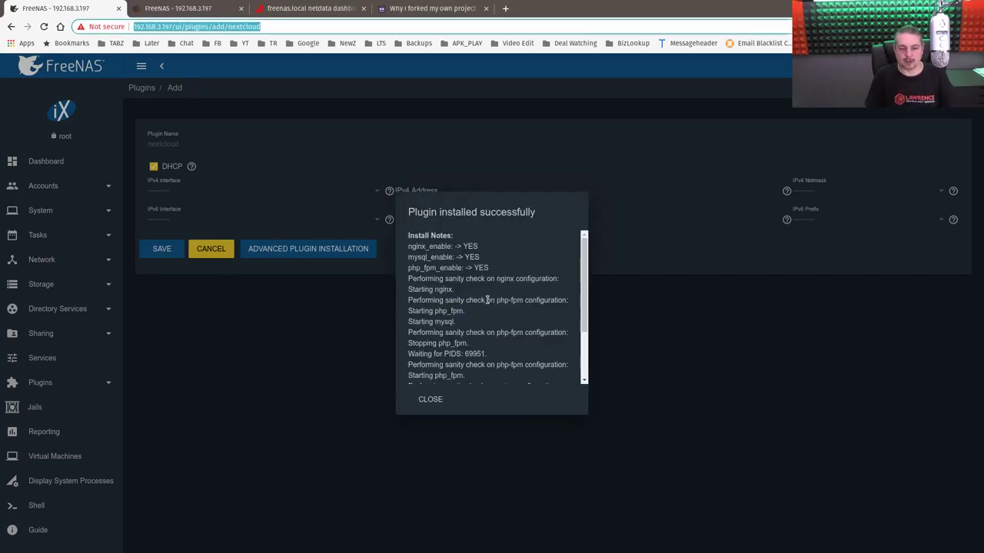
Step: Read through the install notes, including the admin portal address, and dismiss them
scroll(487, 300, down, 2)
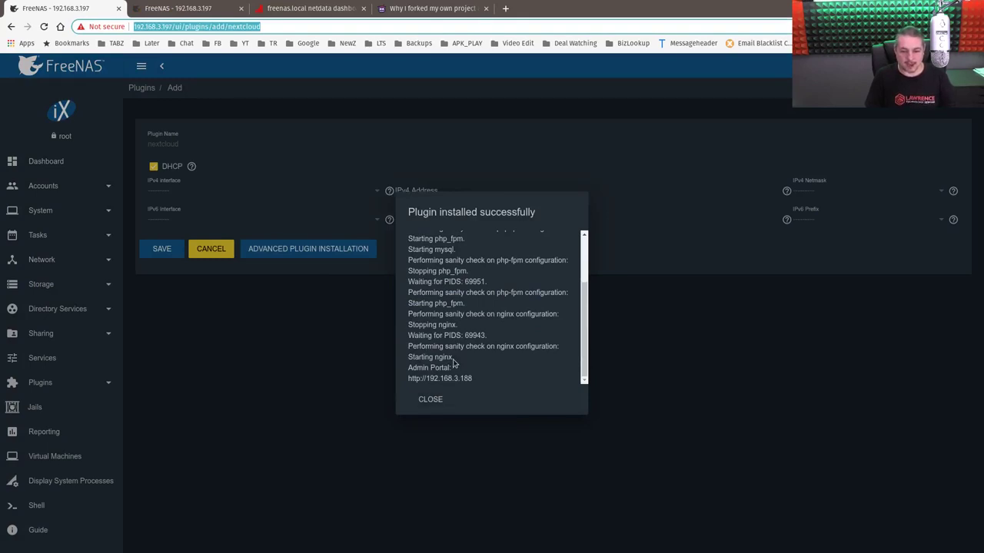
scroll(468, 336, up, 2)
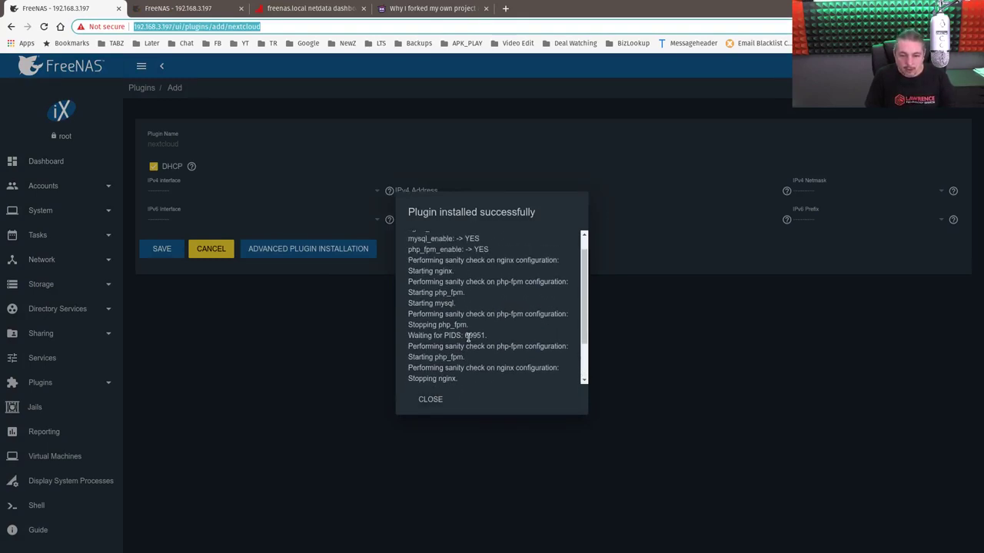
scroll(468, 336, up, 1)
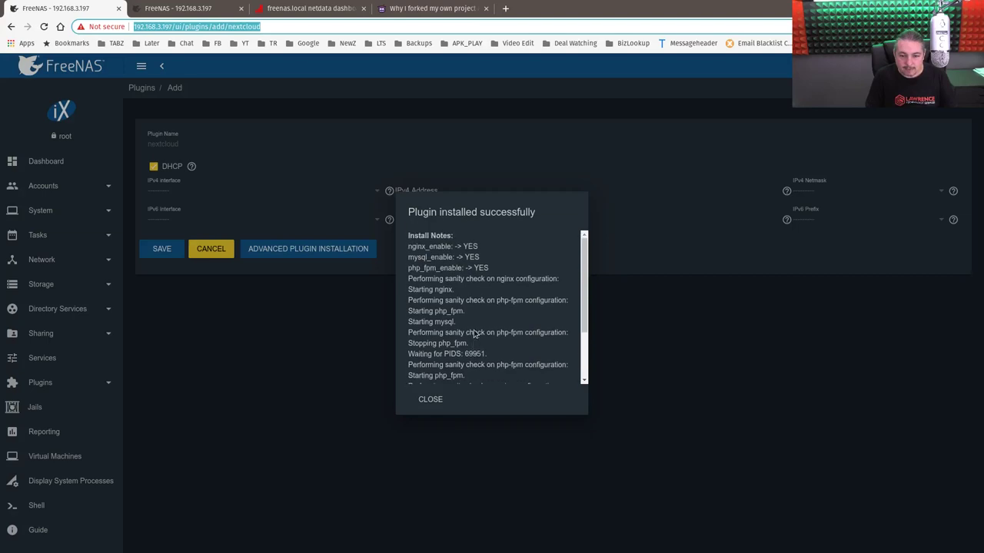
scroll(462, 298, down, 3)
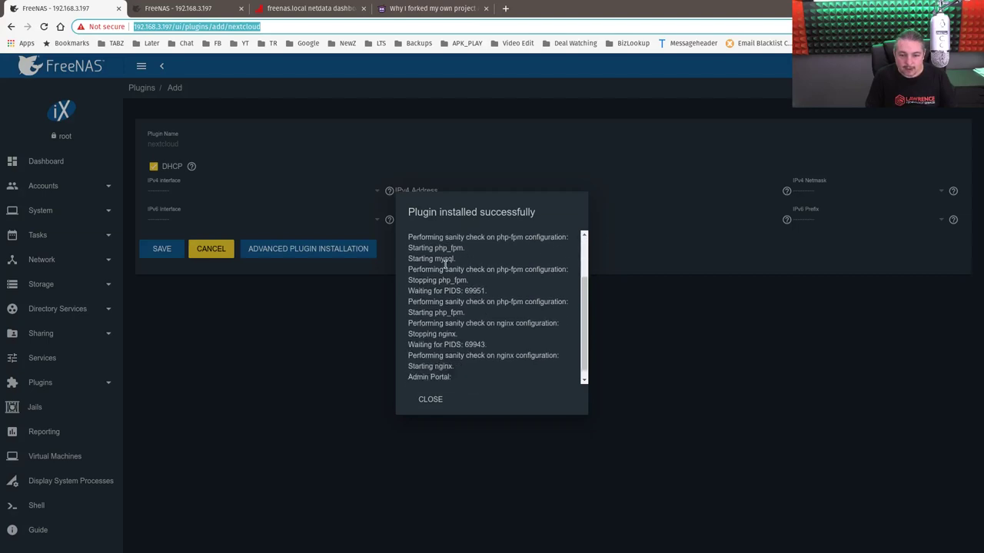
click(431, 400)
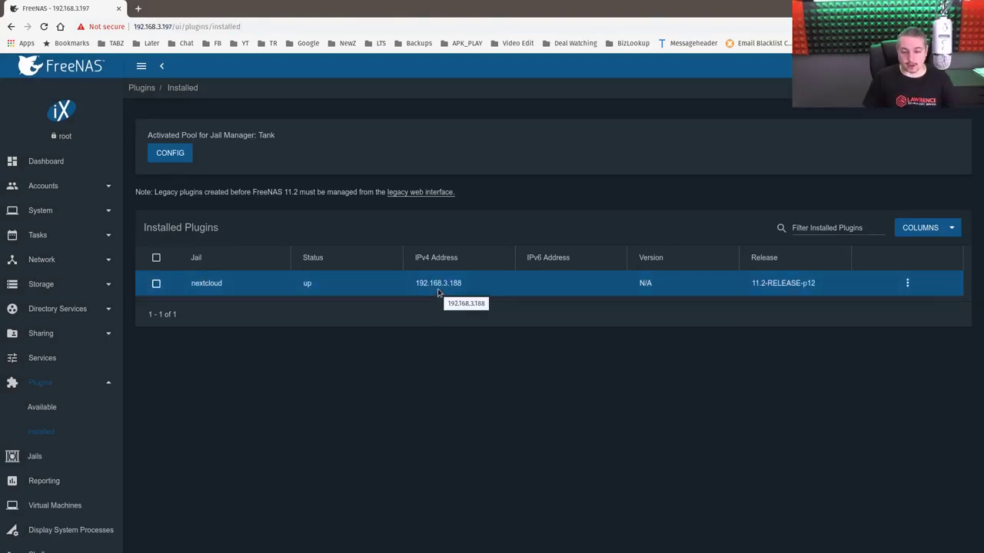
Step: Open the nextcloud plugin's management page, examine the data folder path and database fields of the setup form, and close the page
click(908, 284)
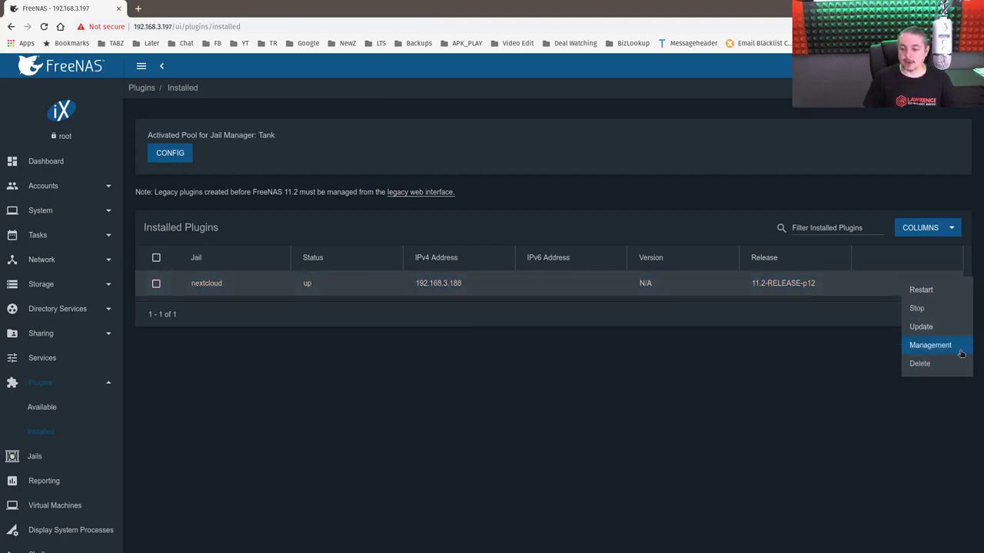
click(960, 352)
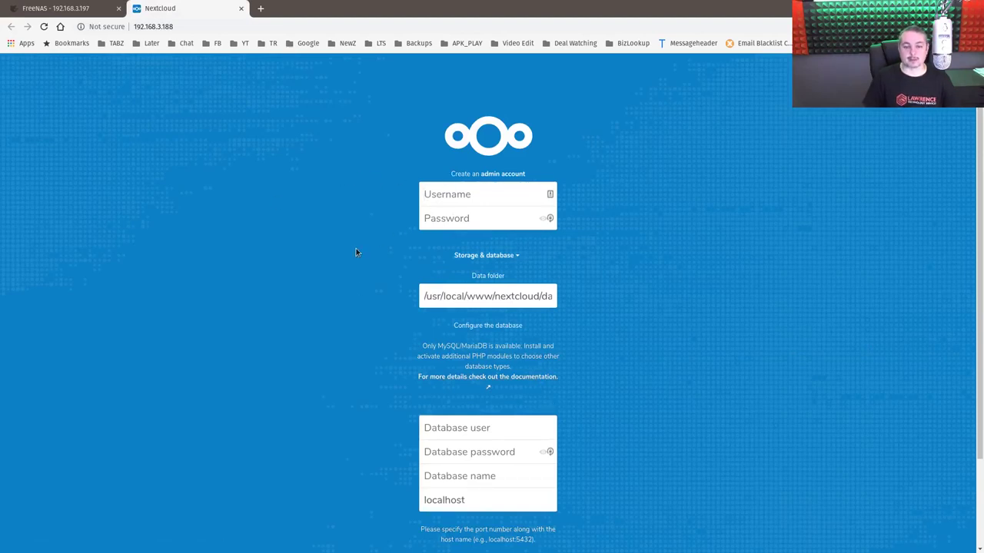
click(523, 296)
key(End)
key(Home)
scroll(523, 292, down, 3)
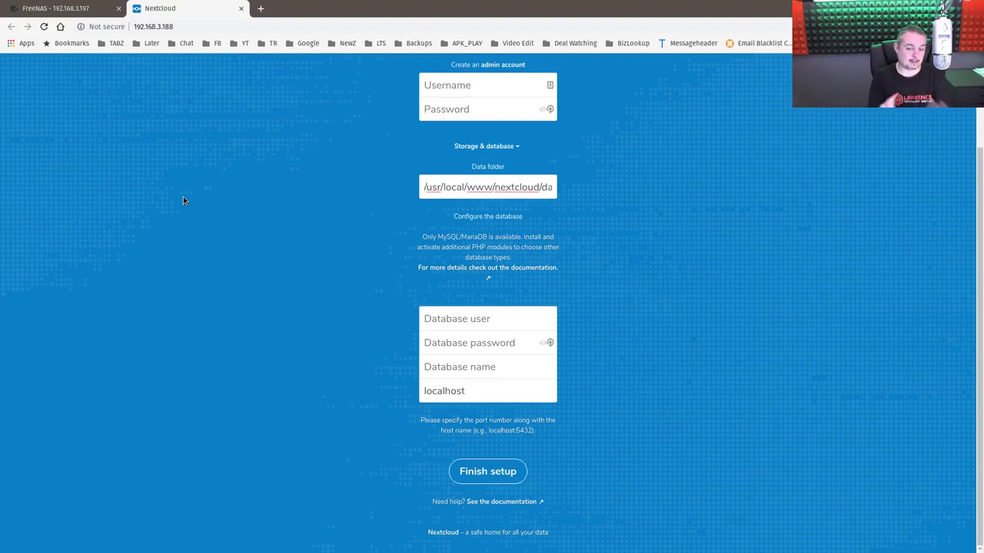
scroll(183, 201, up, 2)
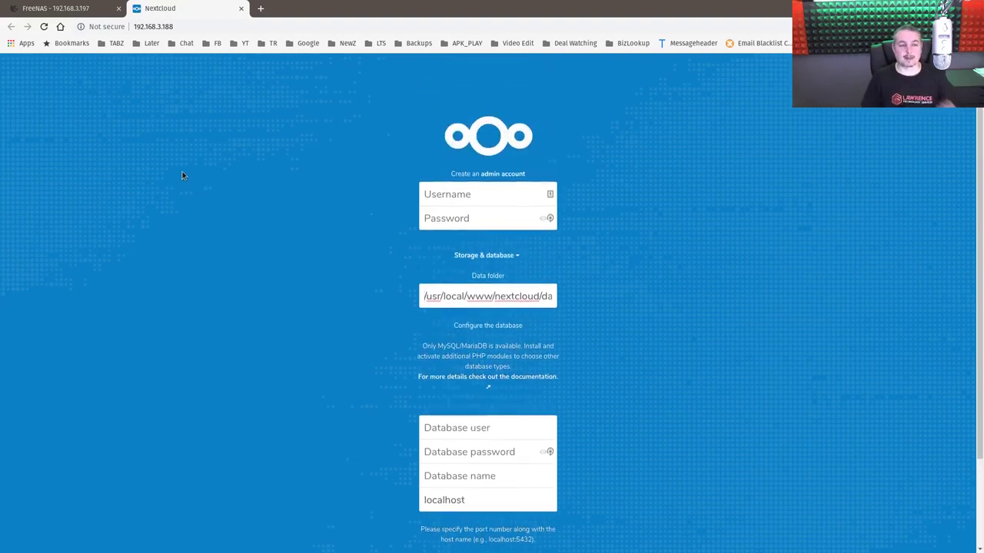
key(ctrl+Right)
key(ctrl+Right)
key(ctrl+Right)
key(ctrl+Right)
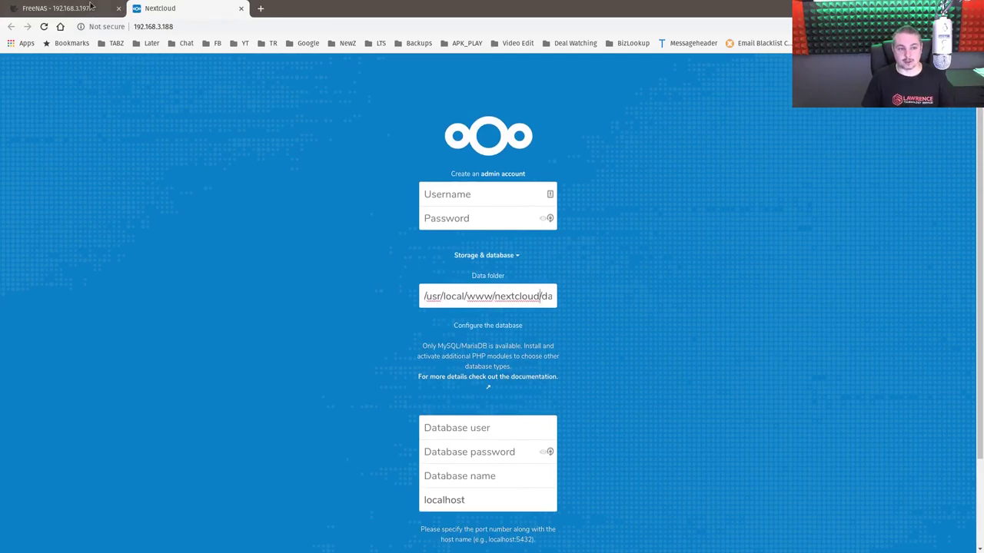
middle_click(169, 6)
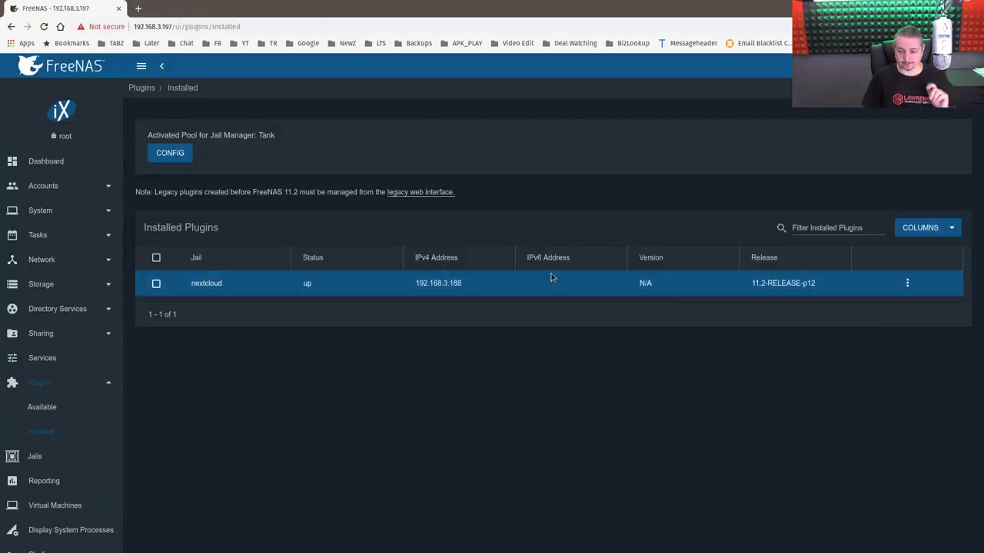
Step: Try to stop the nextcloud plugin
click(907, 282)
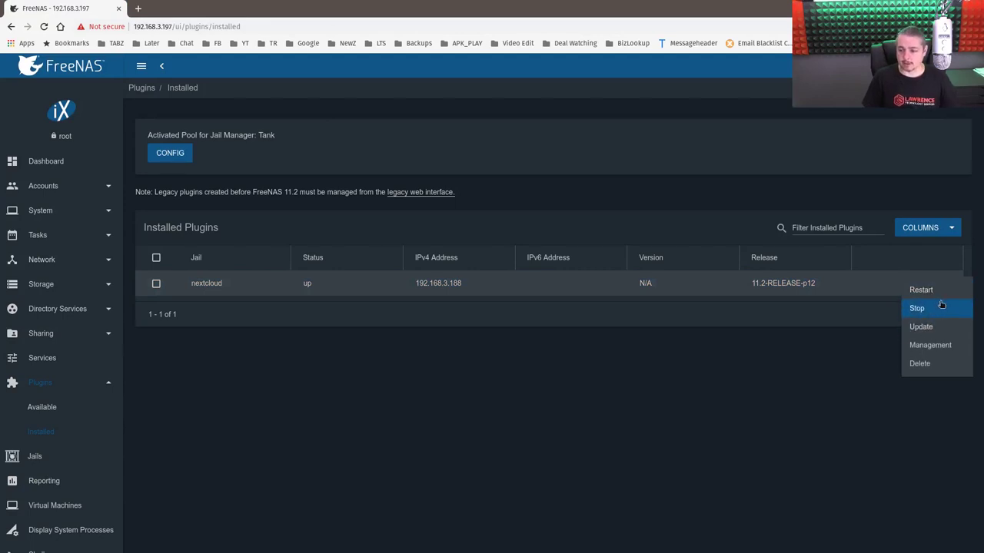
click(940, 307)
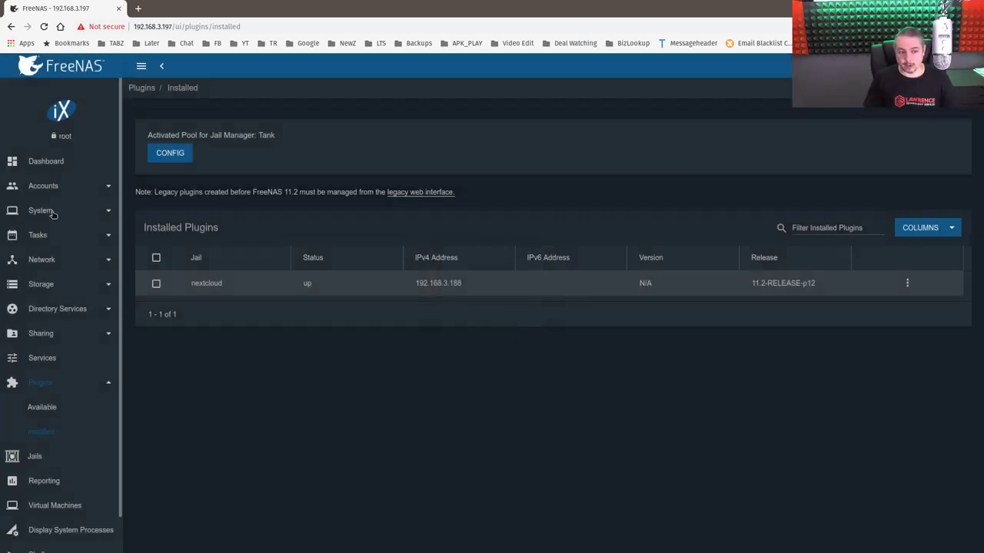
Step: Create a dataset named NextCloudStorage in the Tank pool with the comment "Next Cloud Storage Dataset", keeping the Unix share type
click(41, 284)
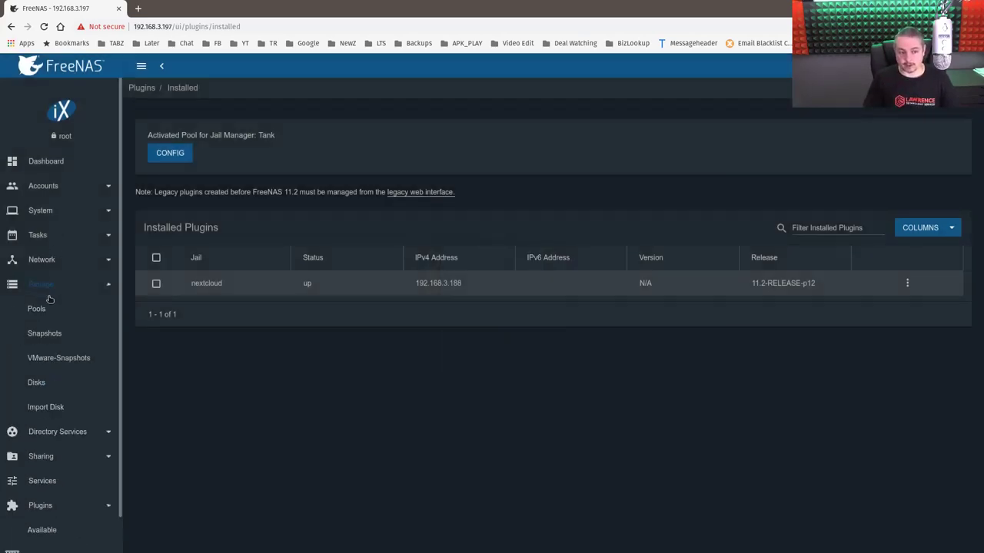
click(36, 309)
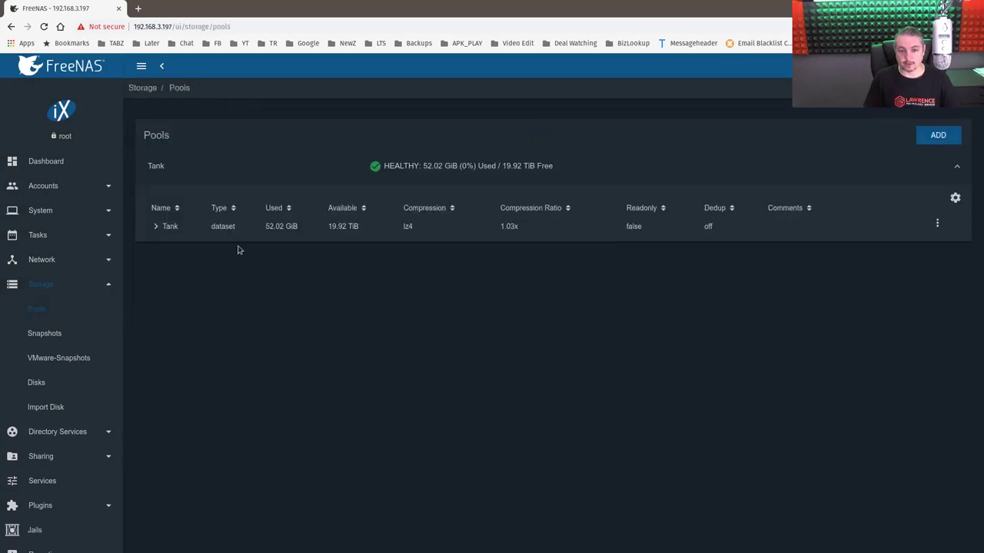
click(155, 227)
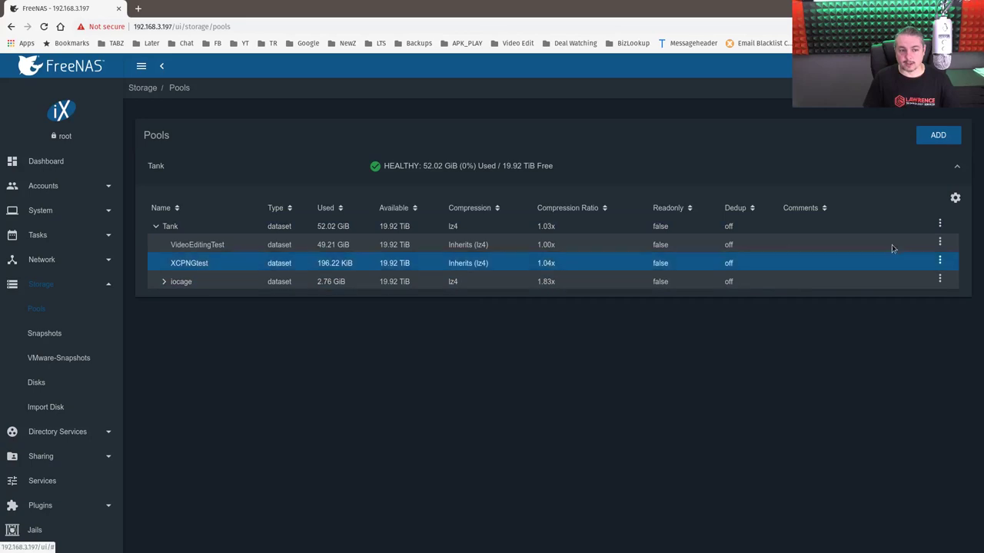
click(939, 223)
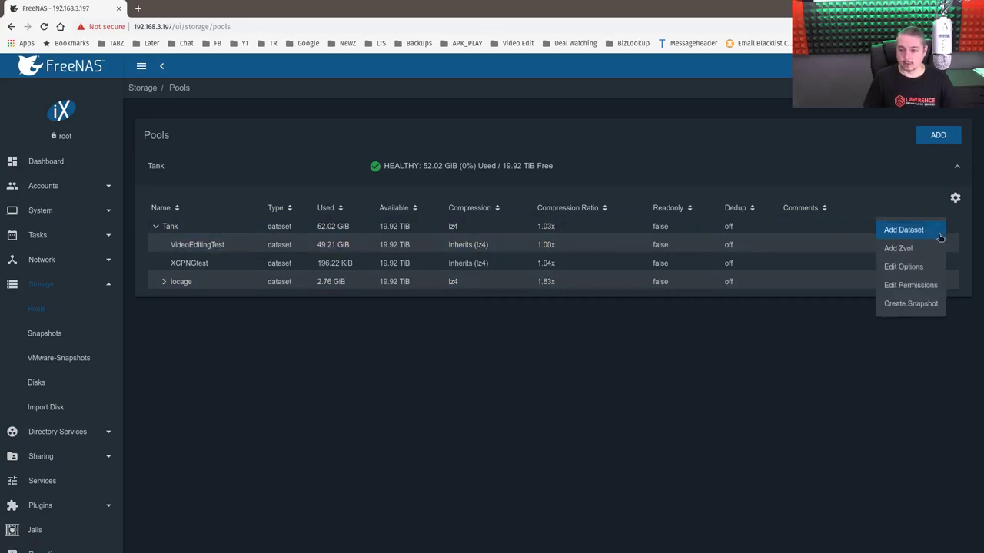
click(931, 230)
click(376, 127)
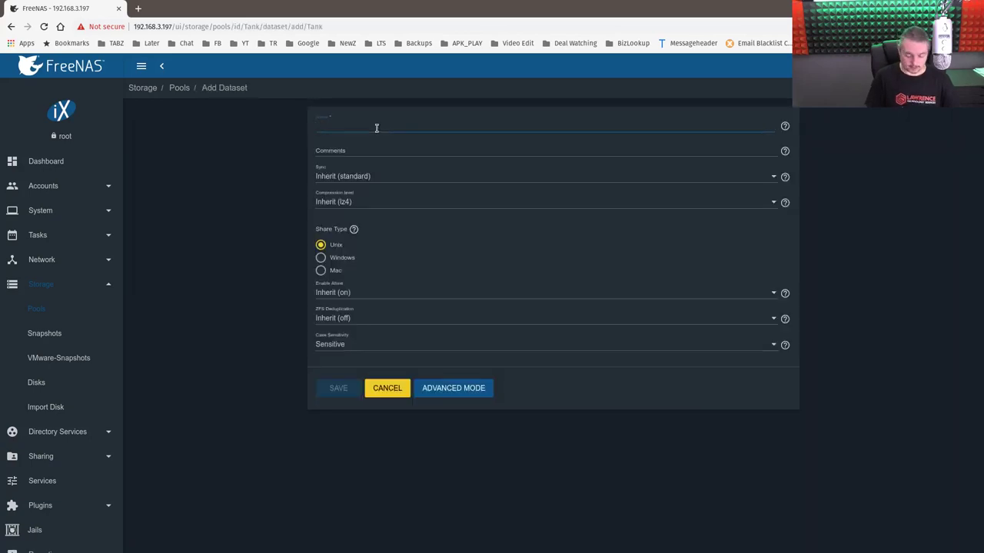
text(NextCloudSto)
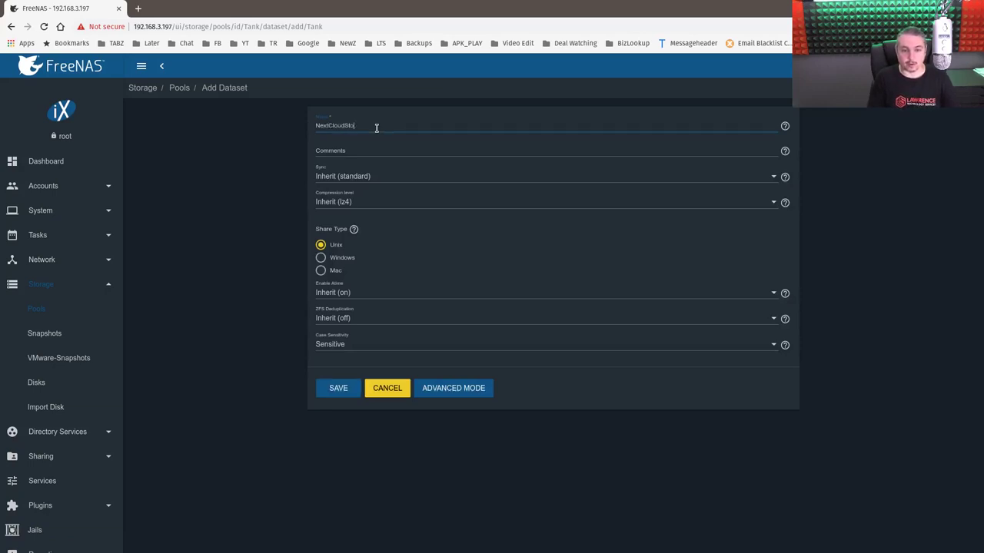
text(rage)
key(Tab)
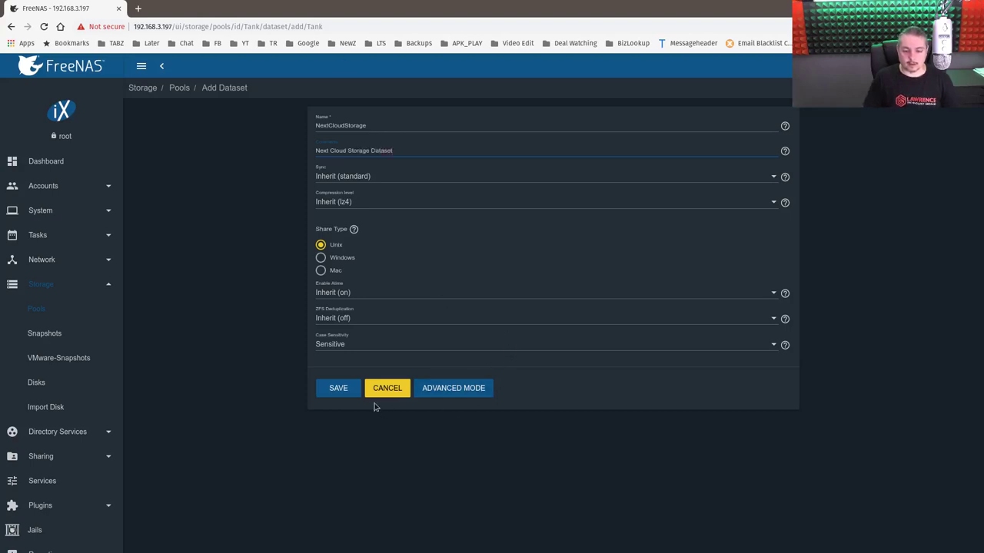
click(339, 390)
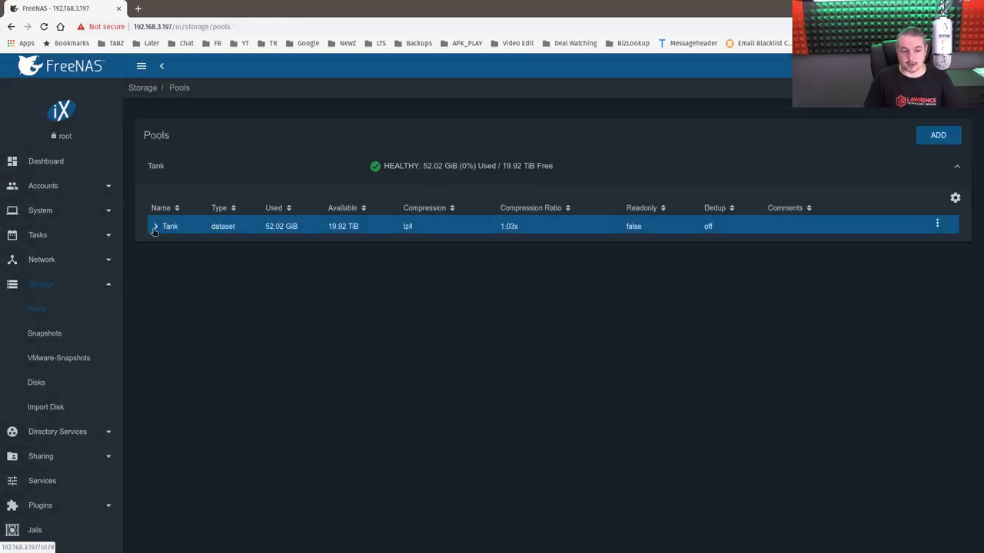
click(155, 226)
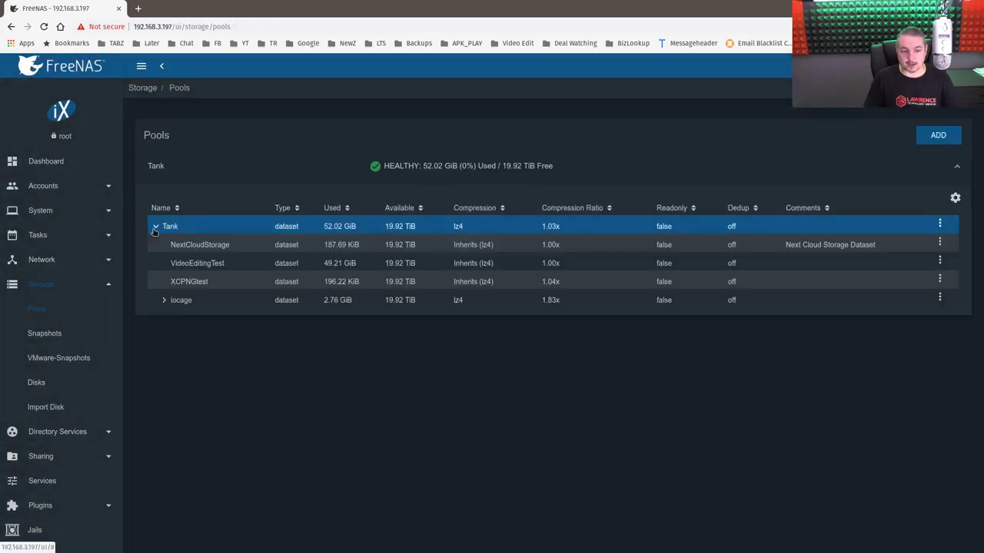
click(940, 244)
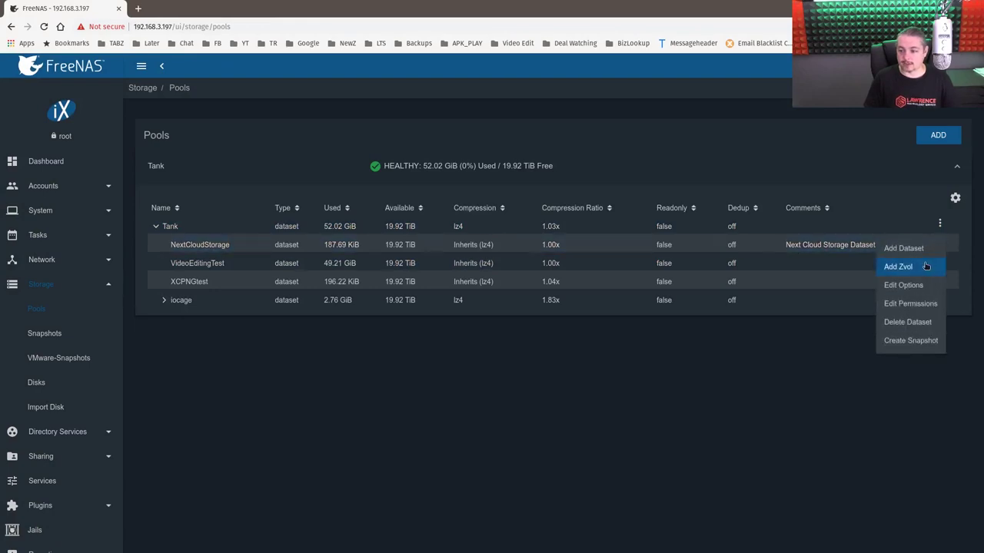
click(913, 304)
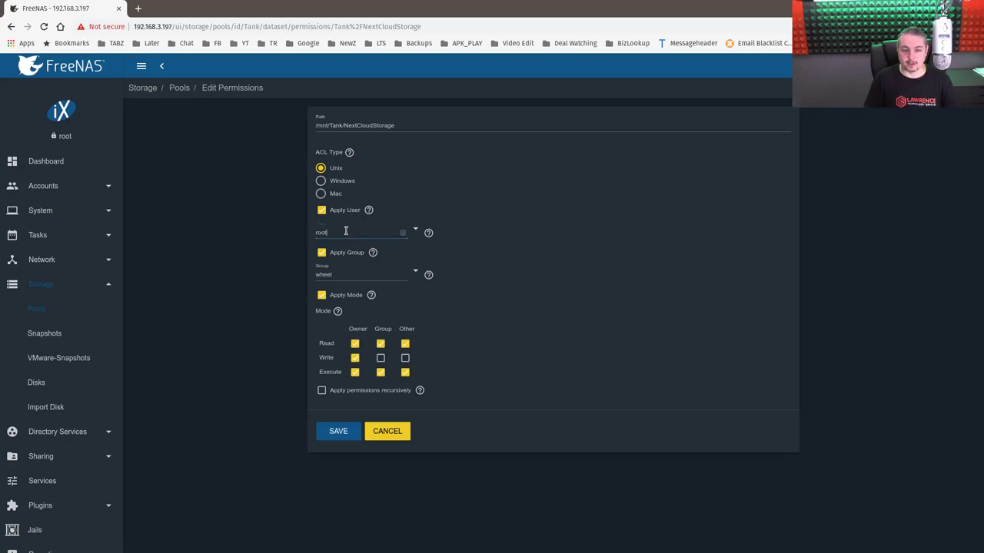
click(346, 230)
text(www)
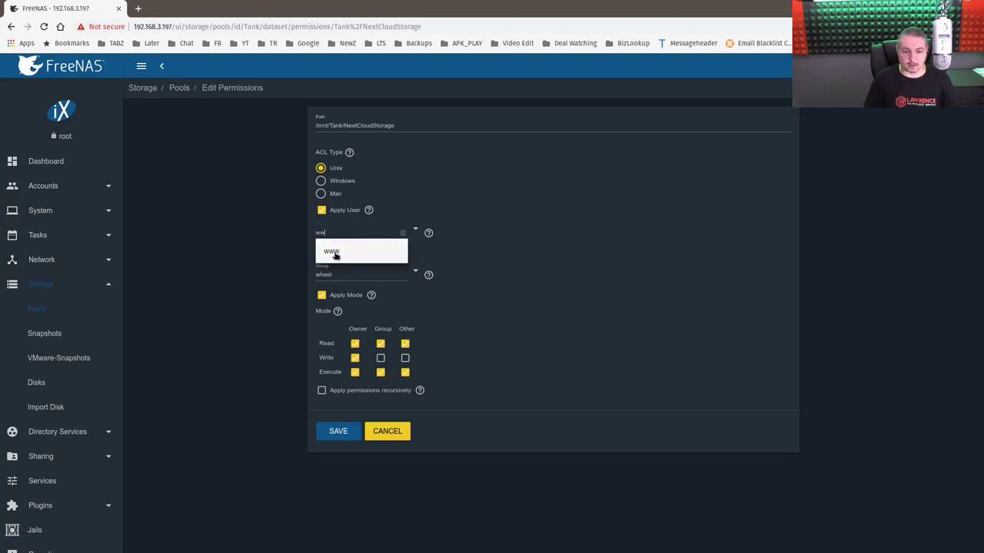
click(336, 250)
Step: Remove read and execute access for Other, grant write access to Group, apply the permissions recursively, and save them
click(405, 344)
click(405, 372)
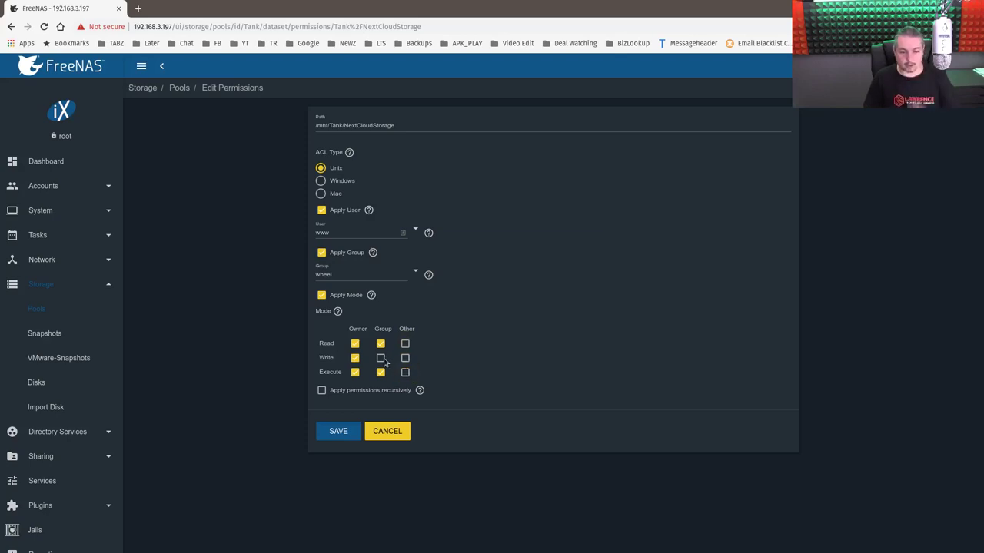
click(381, 358)
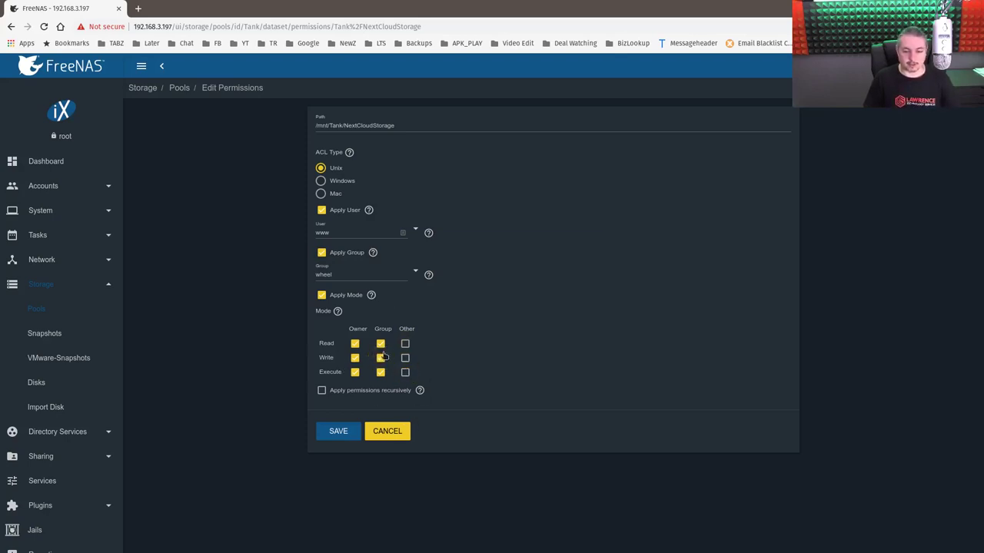
click(321, 391)
click(388, 338)
click(623, 335)
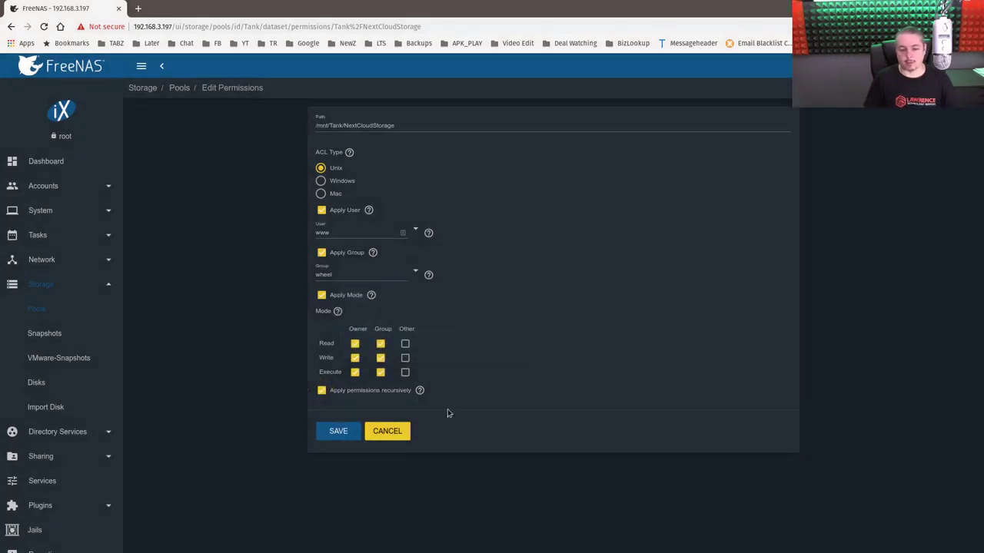
click(339, 432)
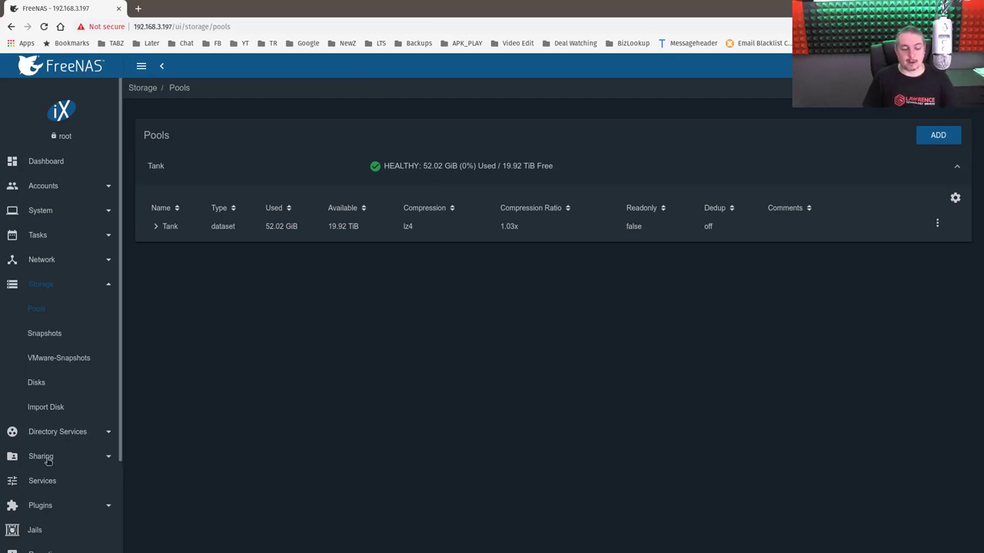
Step: Start adding a mount point to the nextcloud jail with /mnt/Tank/NextCloudStorage as its source
scroll(46, 454, down, 2)
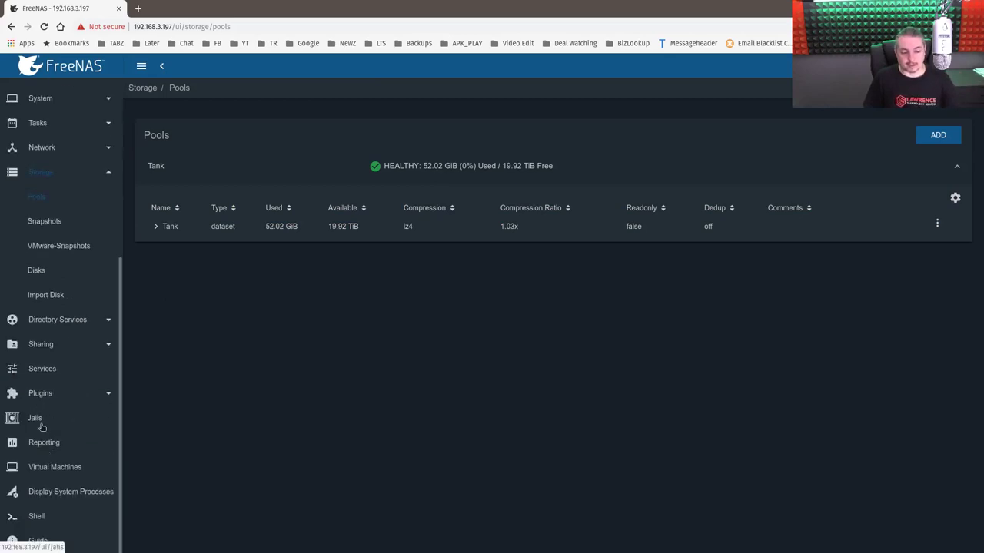
click(38, 421)
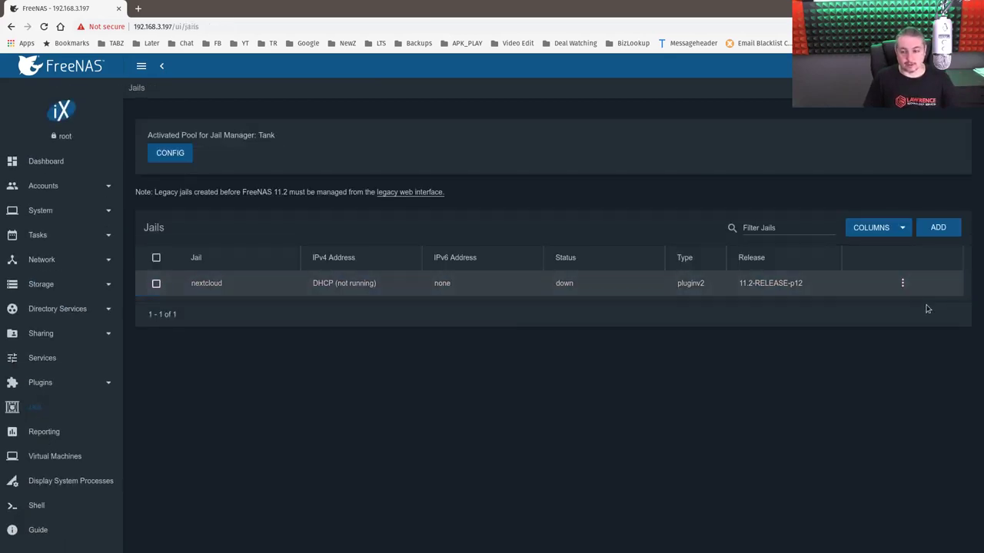
click(903, 284)
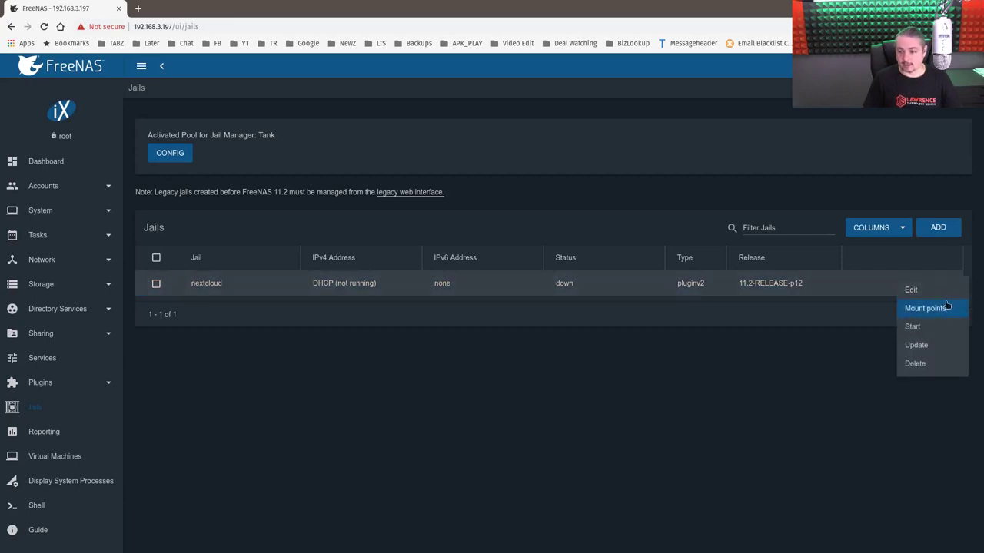
click(926, 308)
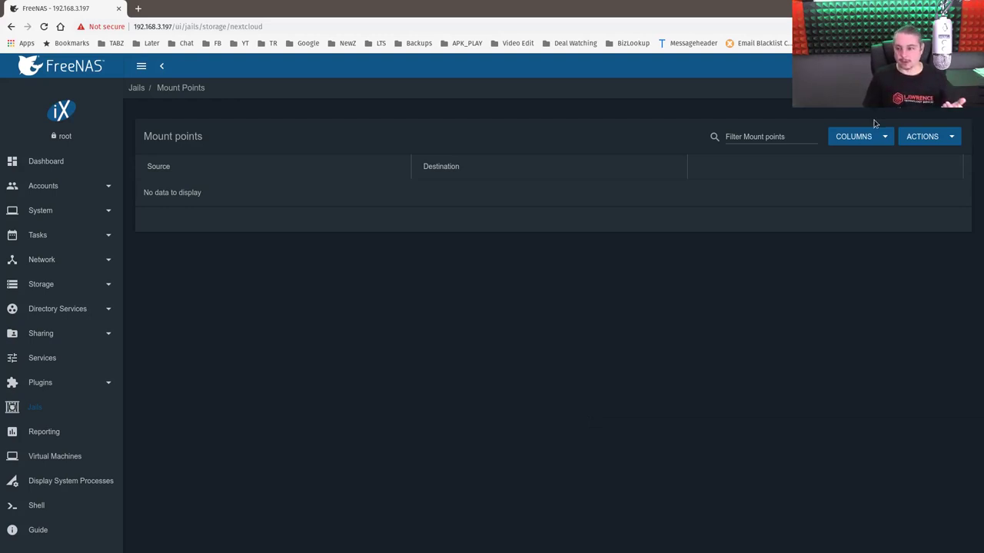
click(925, 137)
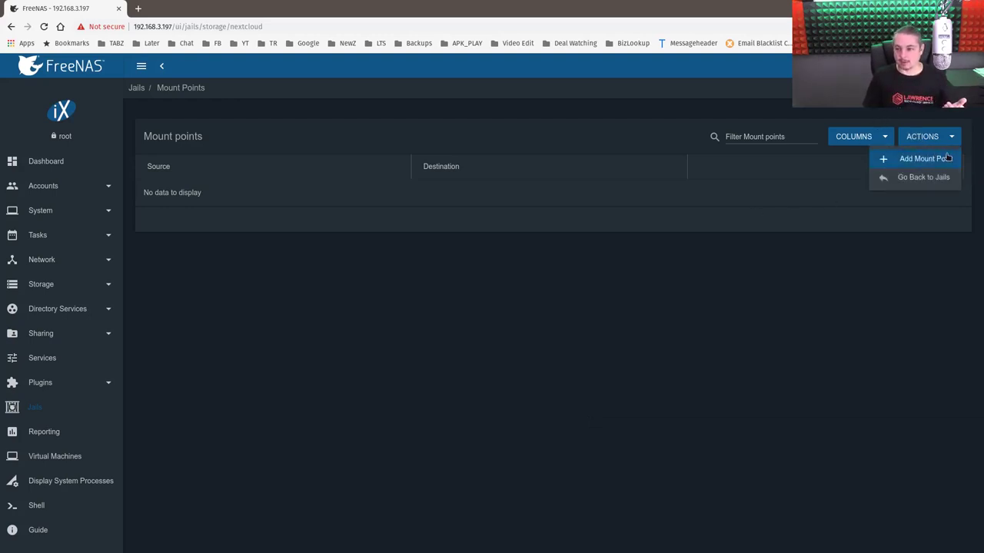
click(944, 158)
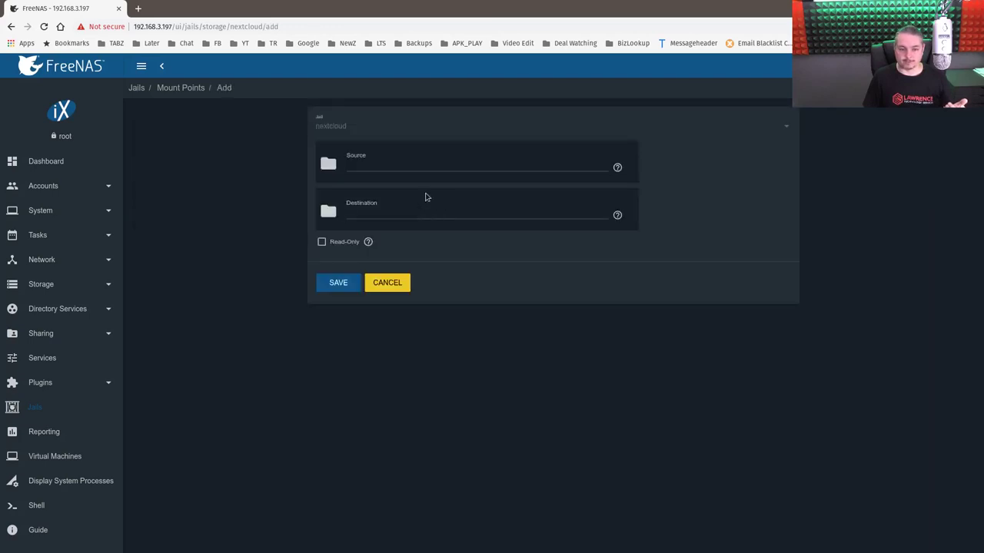
click(329, 163)
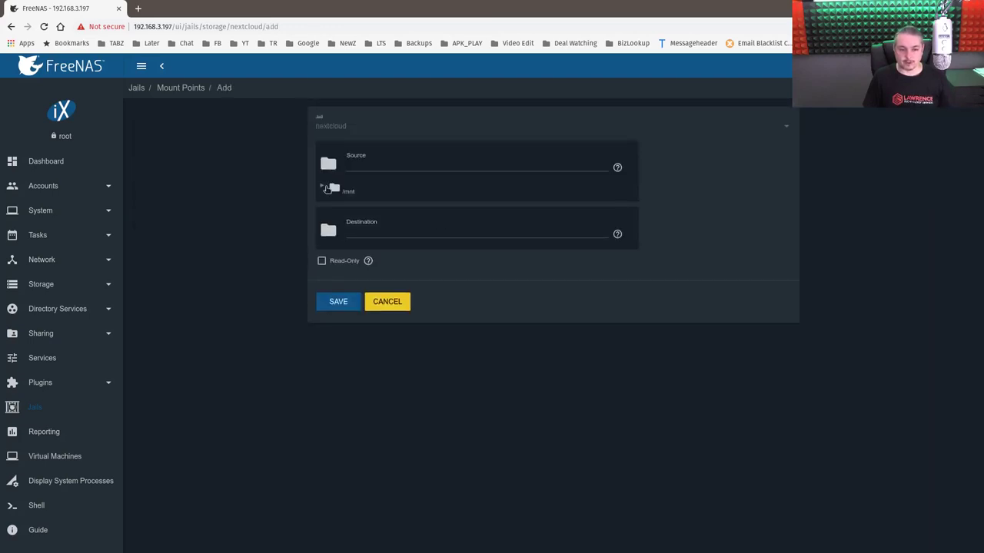
click(325, 189)
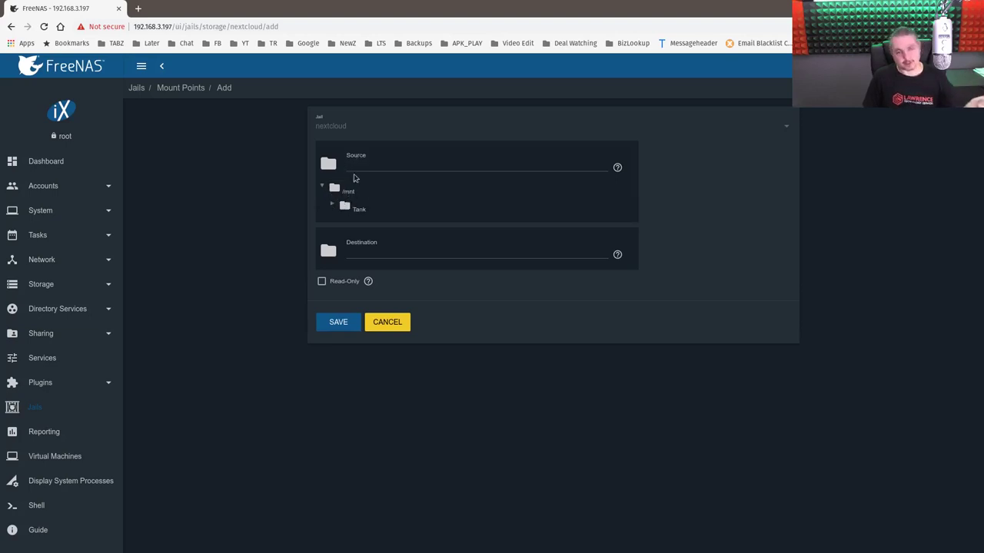
click(331, 204)
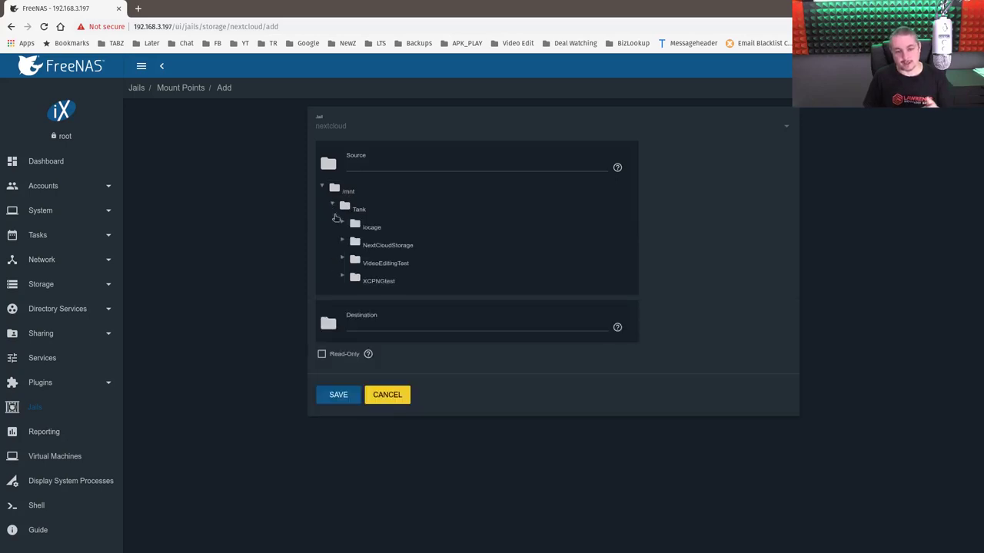
click(392, 246)
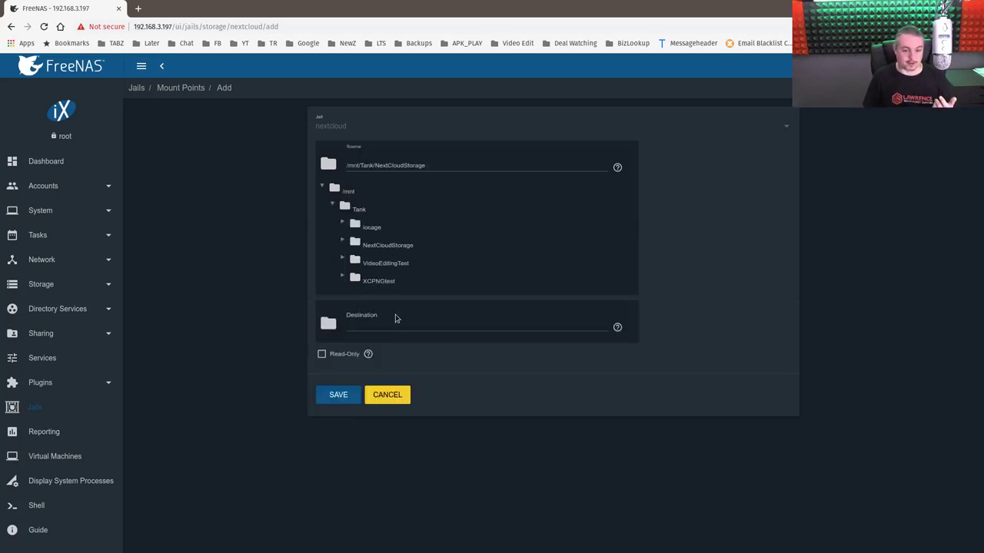
Step: Open the destination folder browser, check the Nextcloud data path noted in Geany, and return to the mount point form
click(326, 326)
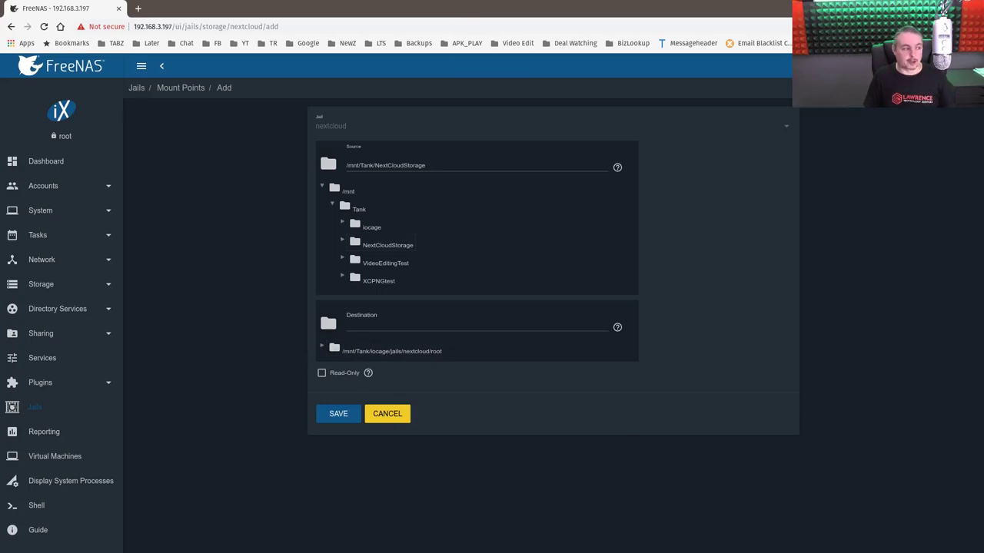
key(alt+Tab)
key(Up)
key(Up)
key(Down)
key(Down)
key(Up)
key(Up)
key(Right)
key(Right)
key(Right)
key(Right)
key(Right)
key(Right)
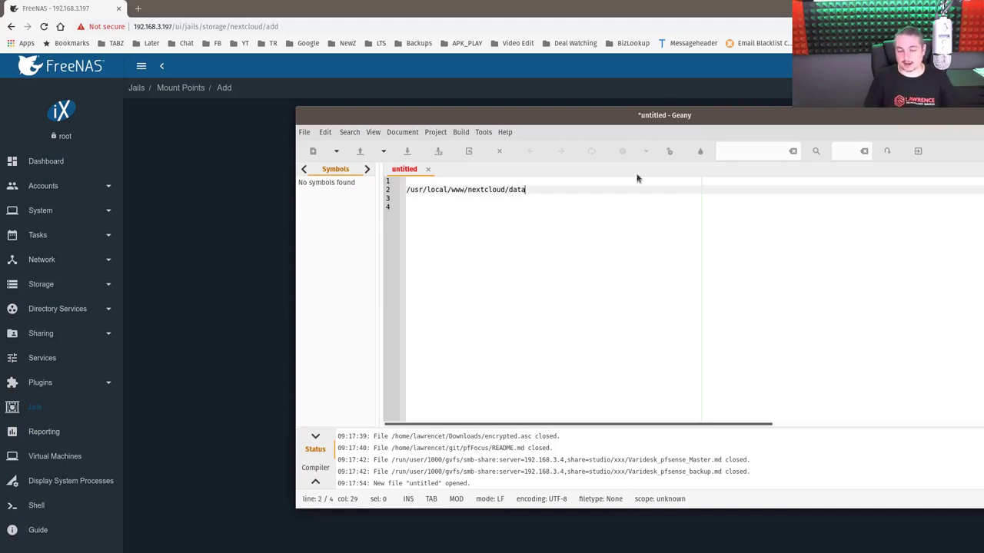
drag(690, 116, 99, 160)
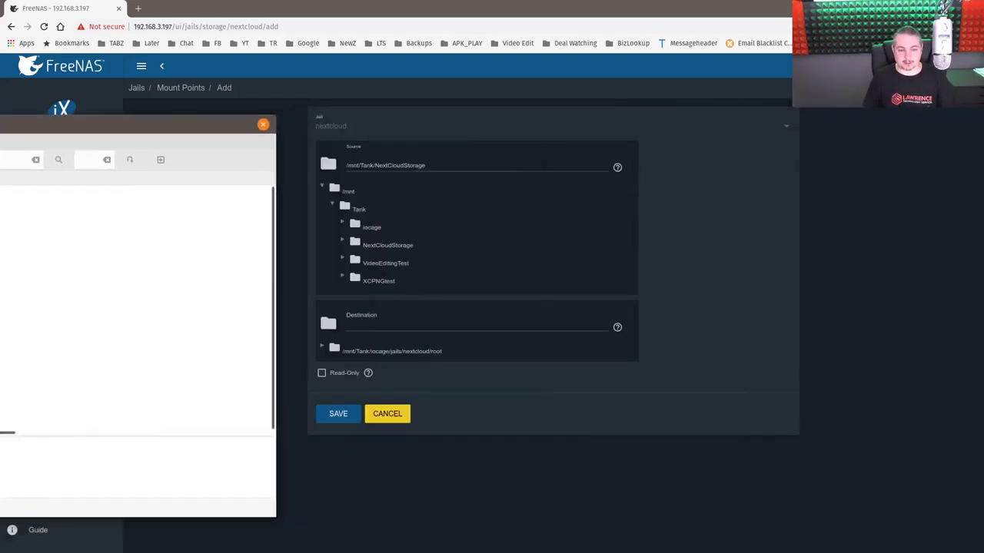
click(280, 338)
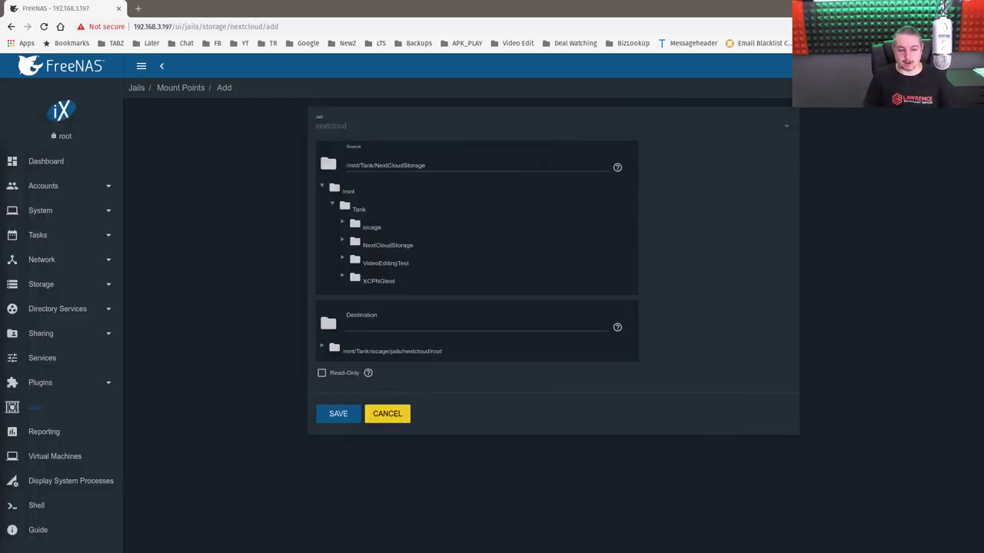
Step: Choose usr/local/www/nextcloud/data inside the nextcloud jail's root as the mount point destination and try to save it
click(321, 349)
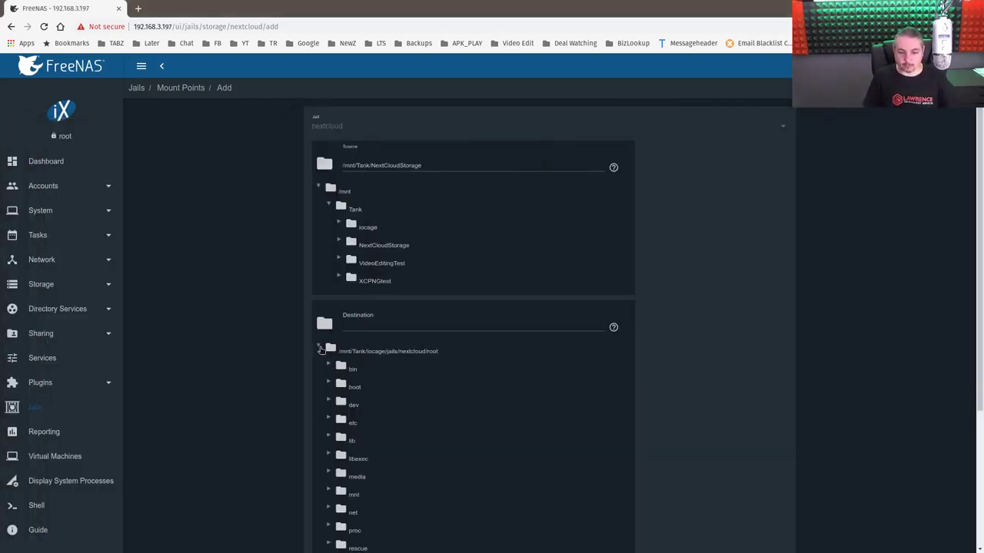
scroll(345, 369, down, 3)
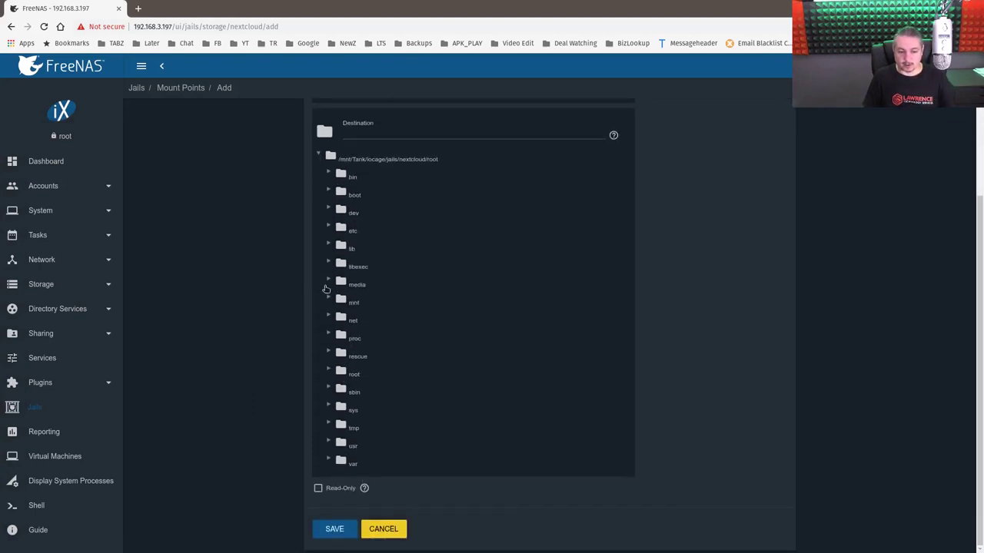
click(329, 445)
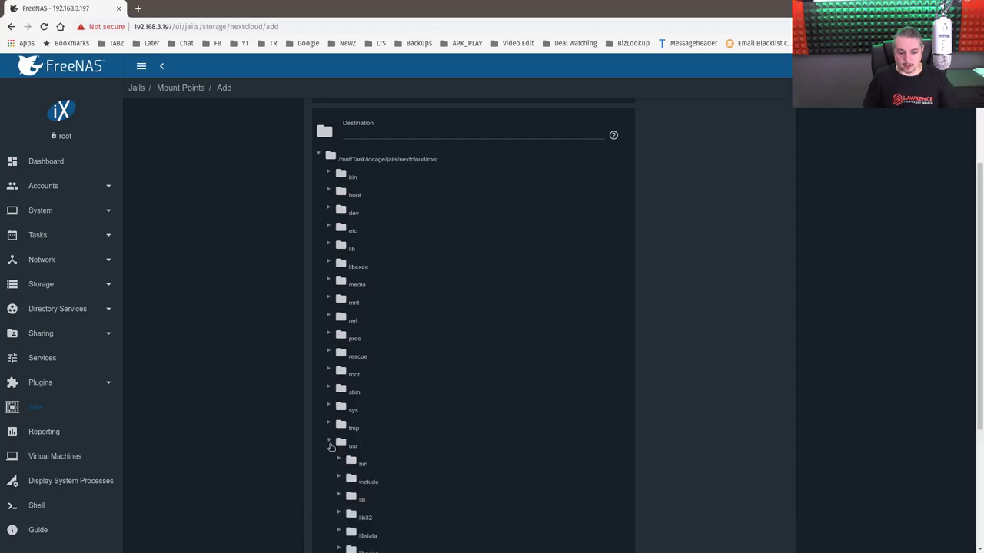
scroll(330, 446, down, 3)
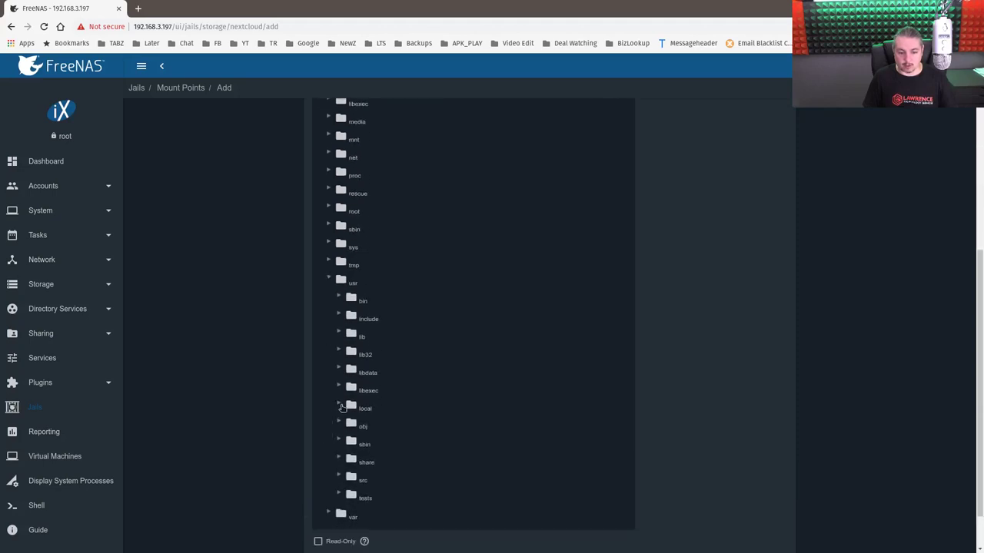
click(340, 407)
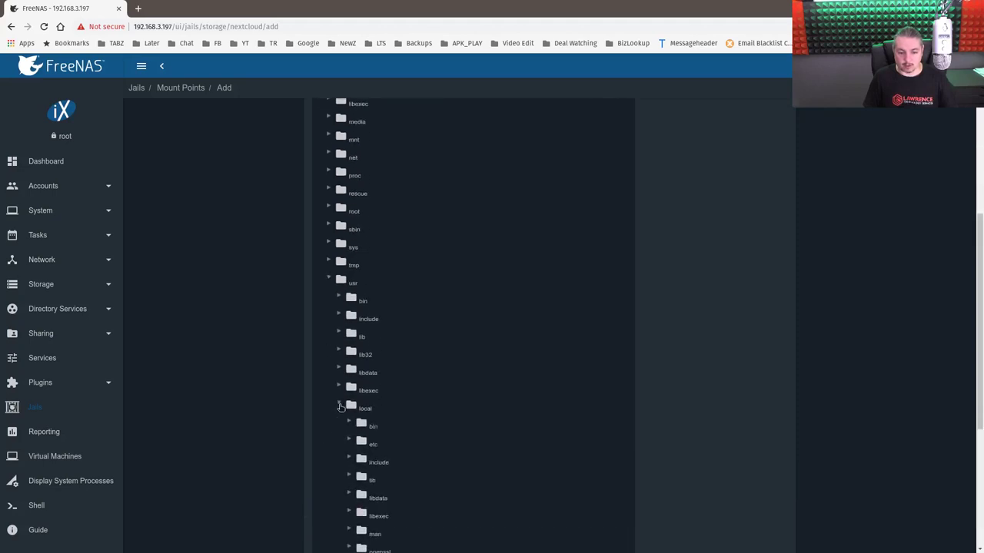
scroll(343, 404, down, 4)
click(349, 375)
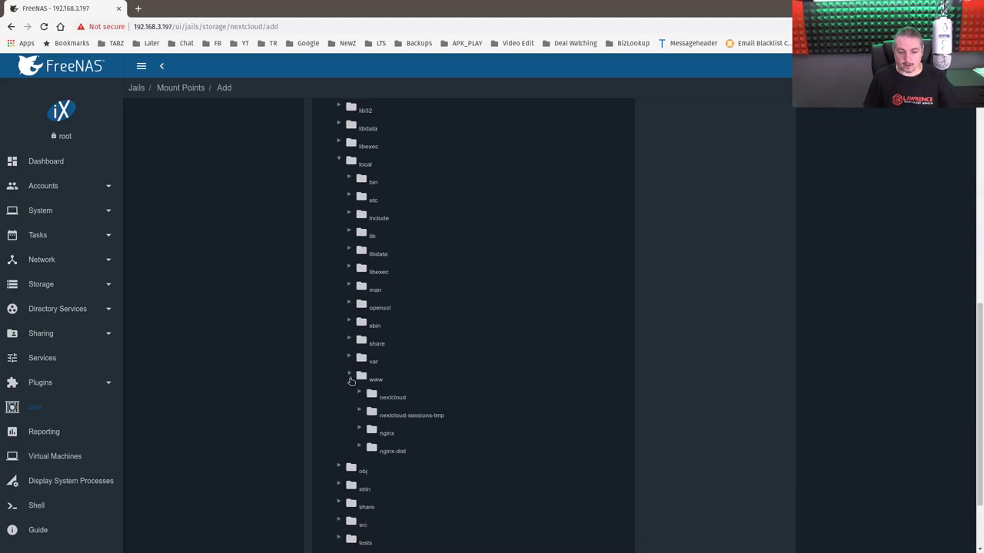
scroll(352, 369, down, 1)
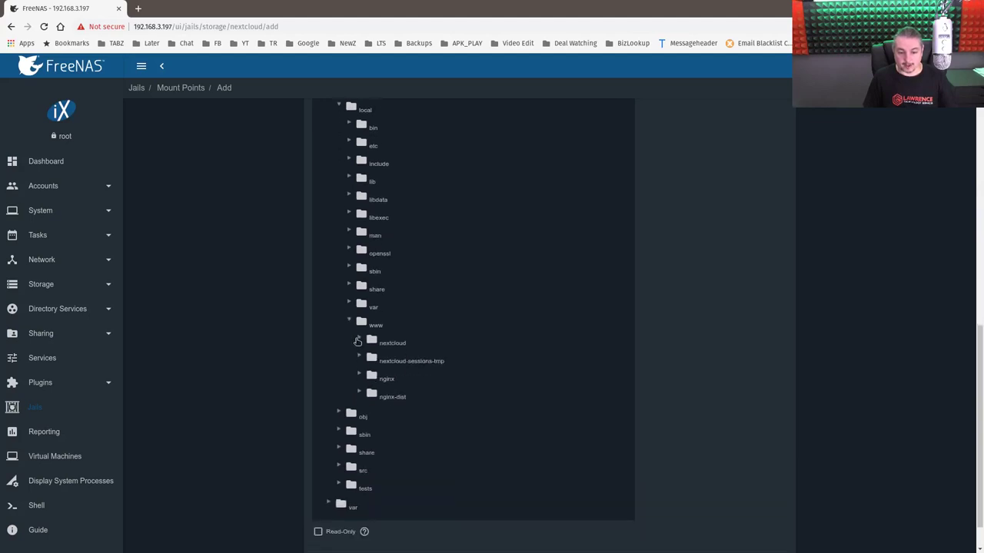
click(356, 340)
scroll(377, 346, down, 1)
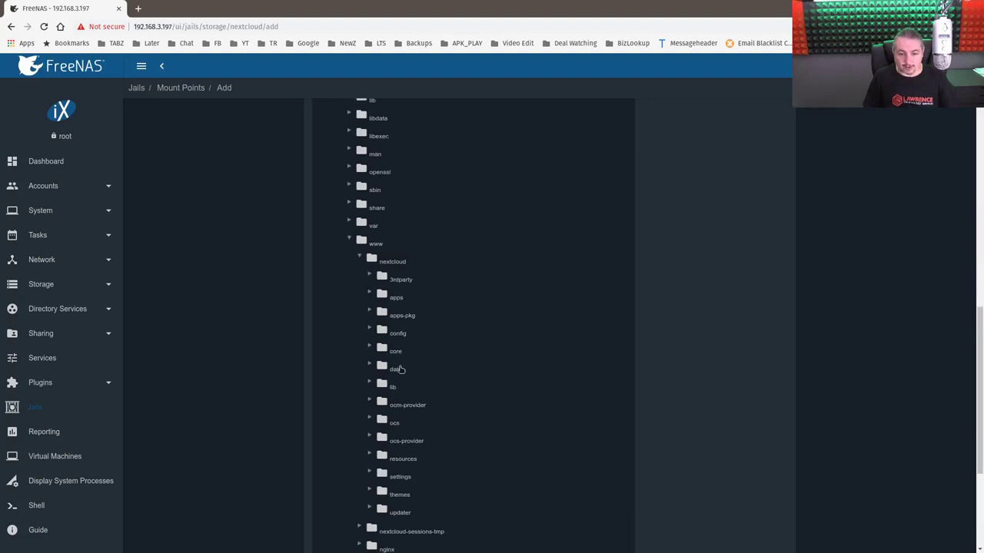
click(400, 369)
scroll(400, 368, down, 3)
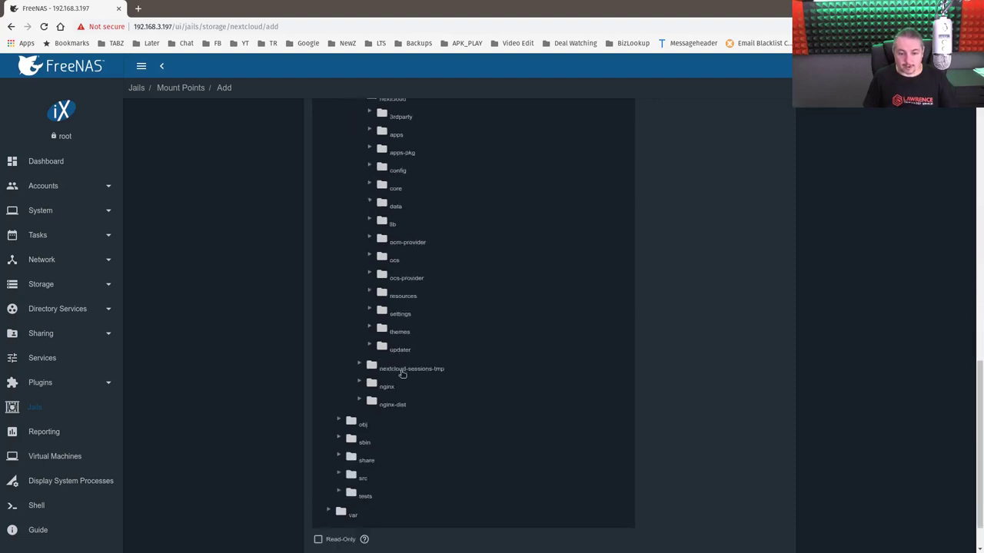
click(343, 532)
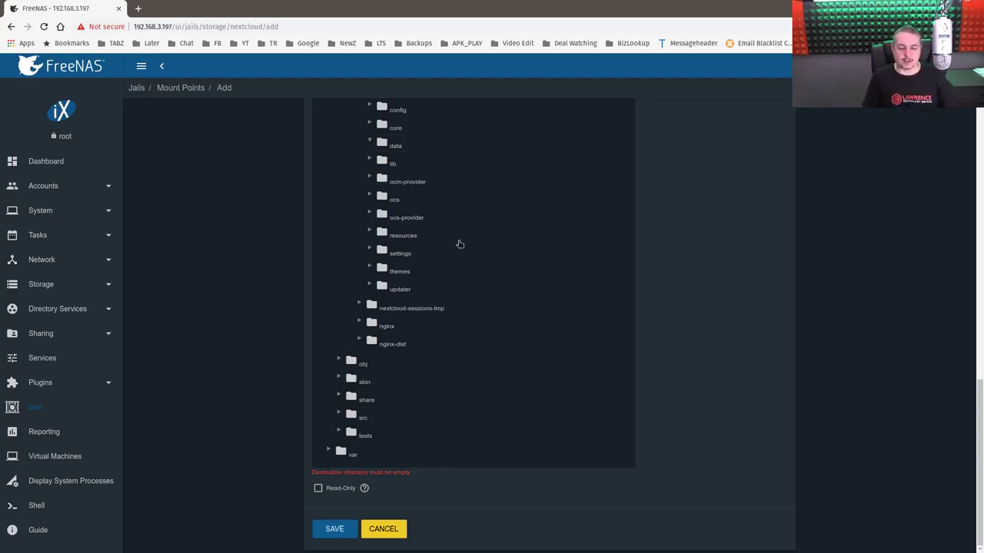
Step: Change the last folder of the mount point destination to nextclouddata, giving /mnt/Tank/iocage/jails/nextcloud/root/usr/local/www/nextcloud/nextclouddata
scroll(403, 307, up, 1)
scroll(403, 307, up, 3)
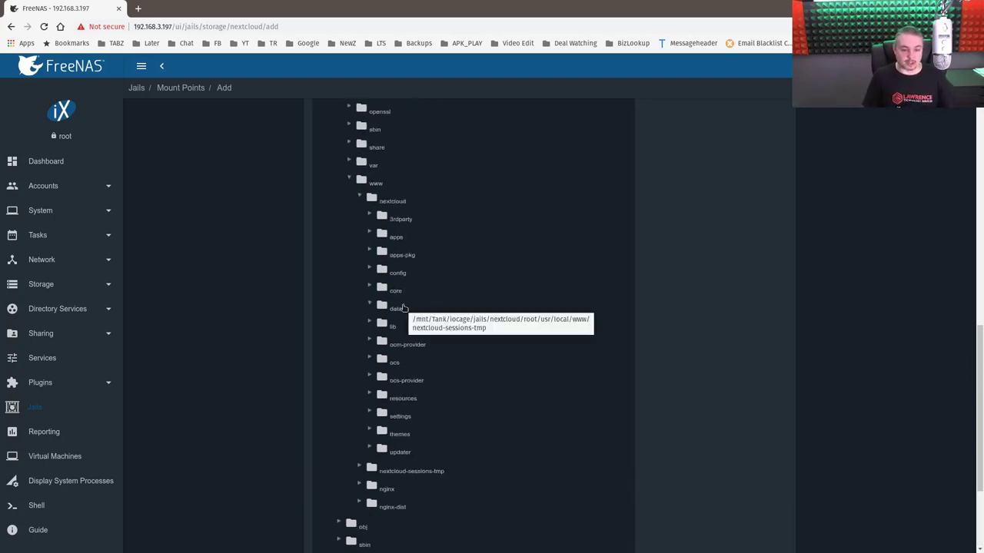
scroll(403, 307, down, 4)
scroll(402, 310, up, 5)
scroll(402, 310, up, 10)
click(538, 324)
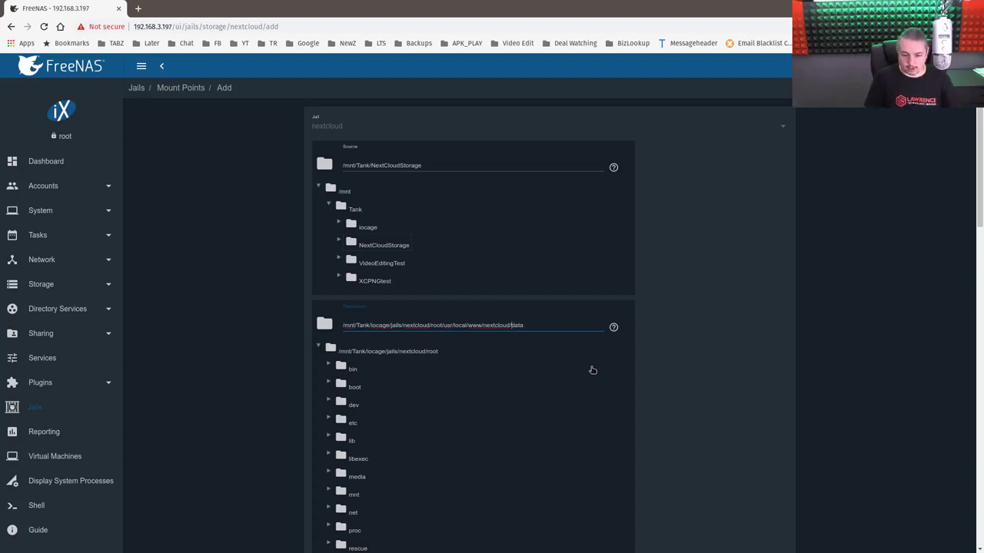
text(nextcloud)
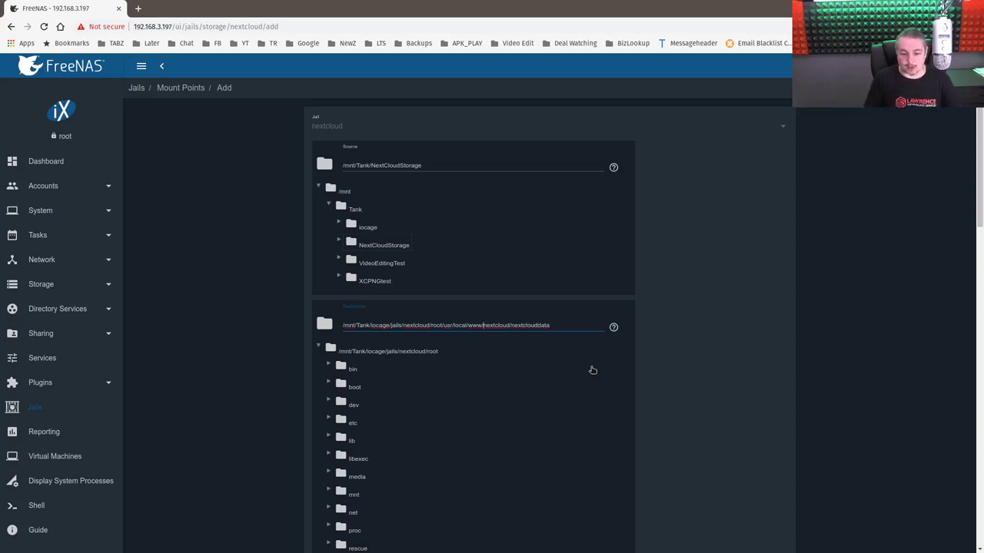
Step: Copy the full mount point destination path into the Geany note, below the existing data path
key(ctrl+a)
key(ctrl+c)
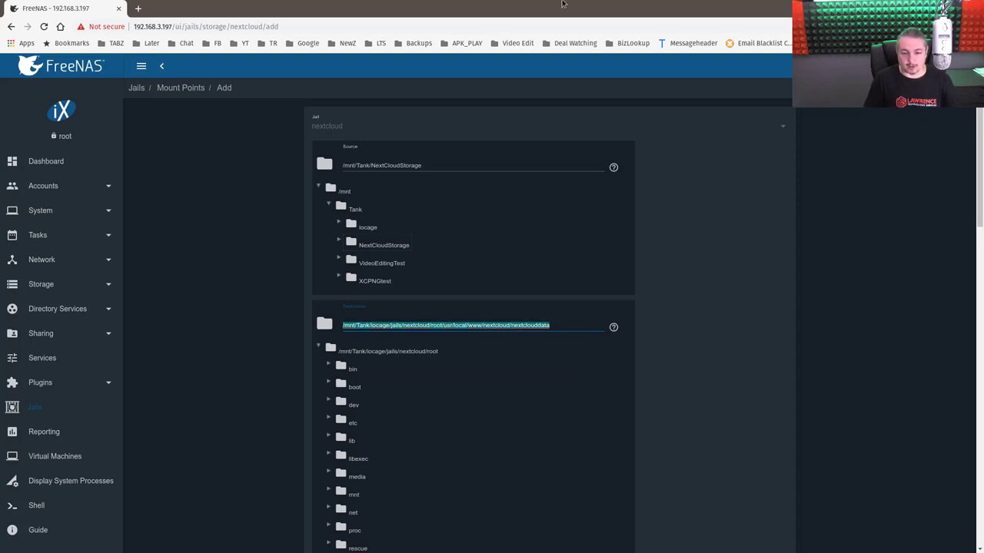
key(alt+Tab)
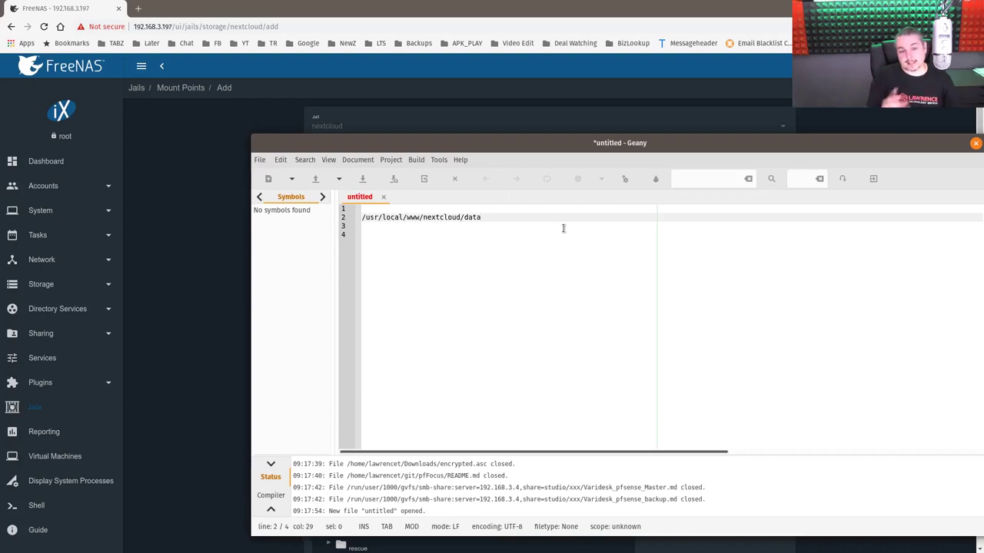
key(Return)
key(Return)
key(ctrl+v)
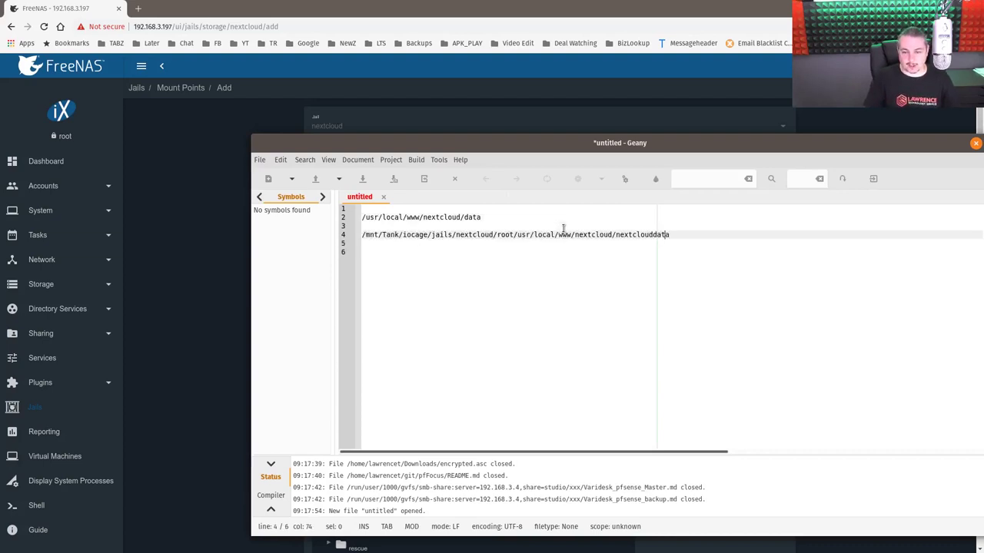
Step: Copy the /usr/local/www/nextcloud/nextclouddata portion of the full path onto its own line further down the note
key(Left)
key(Left)
key(Left)
key(Left)
key(Left)
key(Left)
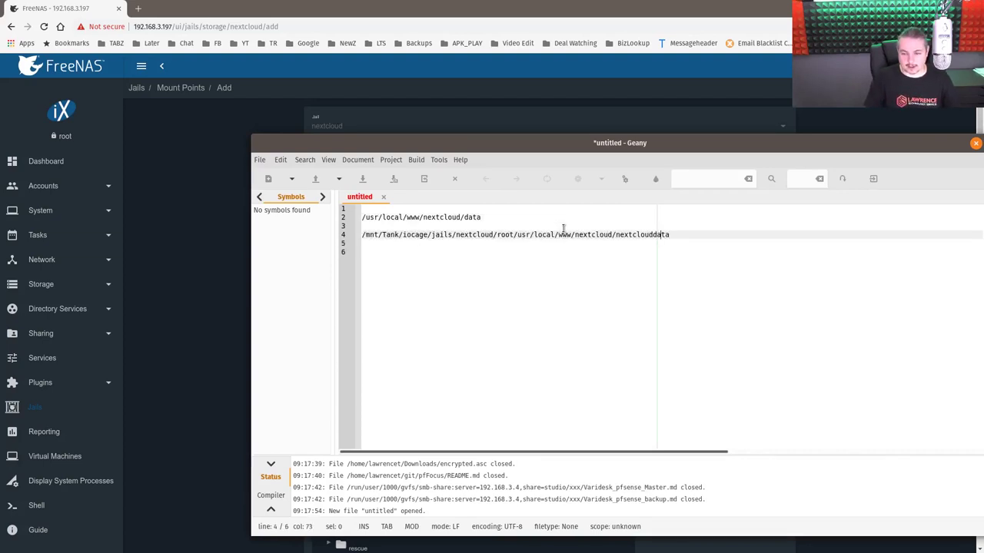
key(Left)
key(Left)
key(Left)
key(Left)
key(Left)
key(Left)
key(Left)
key(Left)
key(Left)
key(Left)
key(Left)
key(Left)
key(Left)
key(Left)
key(Left)
key(Left)
key(Left)
key(Up)
key(Up)
key(Down)
key(Down)
key(Right)
key(Right)
key(Right)
key(Right)
key(Right)
key(Right)
key(Right)
key(Right)
key(Right)
key(Right)
key(Right)
key(Right)
key(Right)
key(Right)
key(Right)
key(Right)
key(Right)
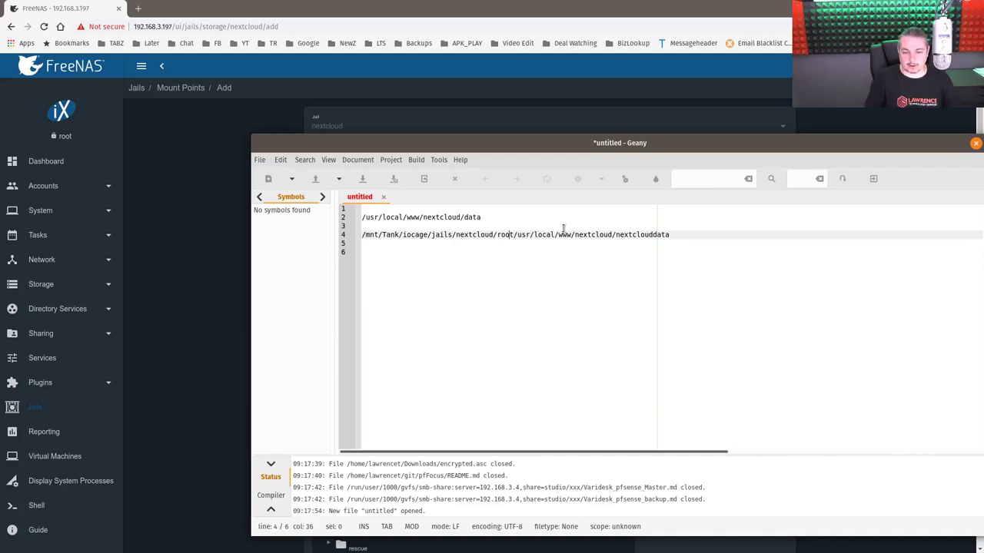
key(shift+End)
key(ctrl+c)
key(Down)
key(Return)
key(ctrl+v)
key(Return)
key(Up)
key(Return)
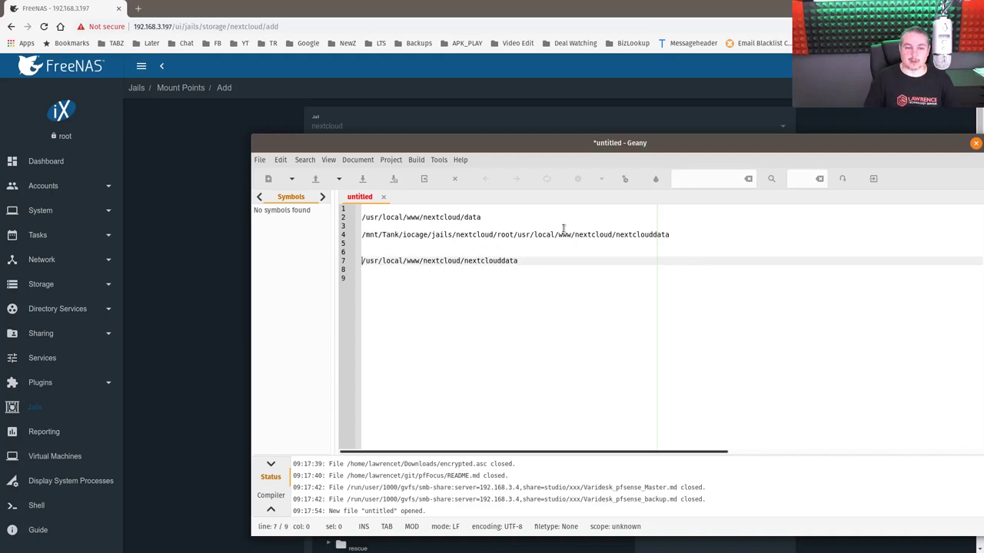
Step: Move the /usr/local/www/nextcloud/data line directly above the /usr/local/www/nextcloud/nextclouddata line and compare the two paths
key(Down)
key(Up)
key(Up)
key(Up)
key(Up)
key(Up)
key(Up)
key(Up)
key(Down)
key(shift+End)
key(ctrl+x)
key(Down)
key(Down)
key(Down)
key(Down)
key(Return)
key(ctrl+v)
key(Down)
key(Down)
key(Down)
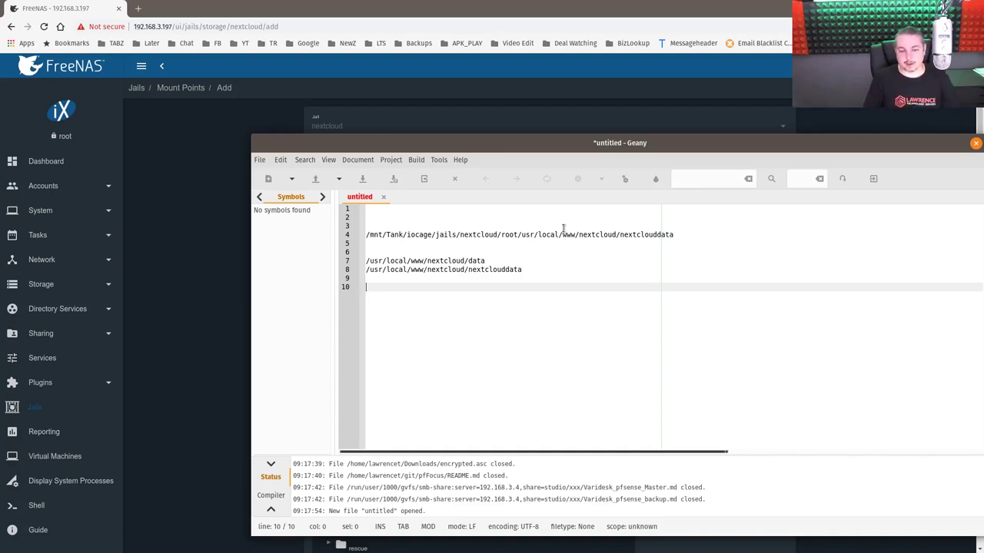
key(Up)
key(Up)
key(Up)
key(End)
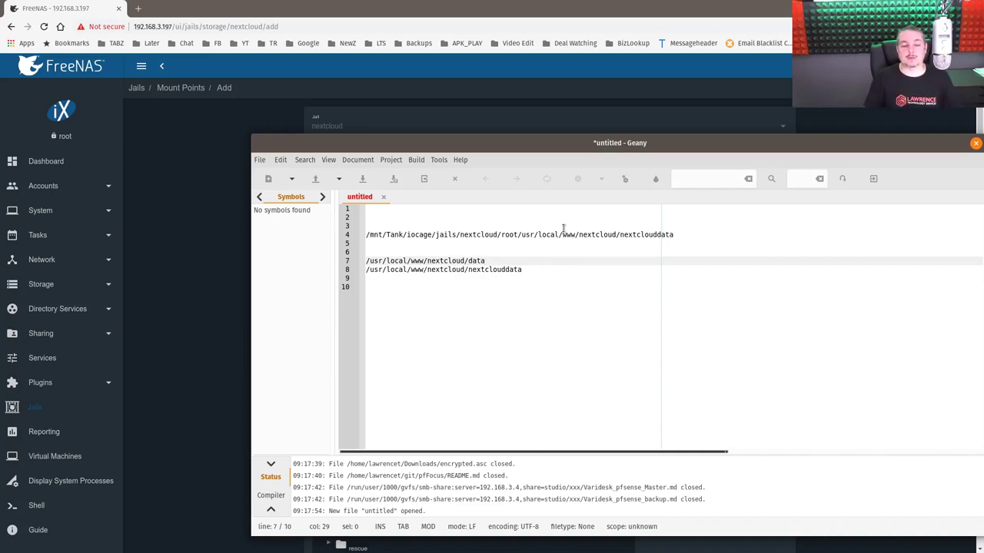
key(Down)
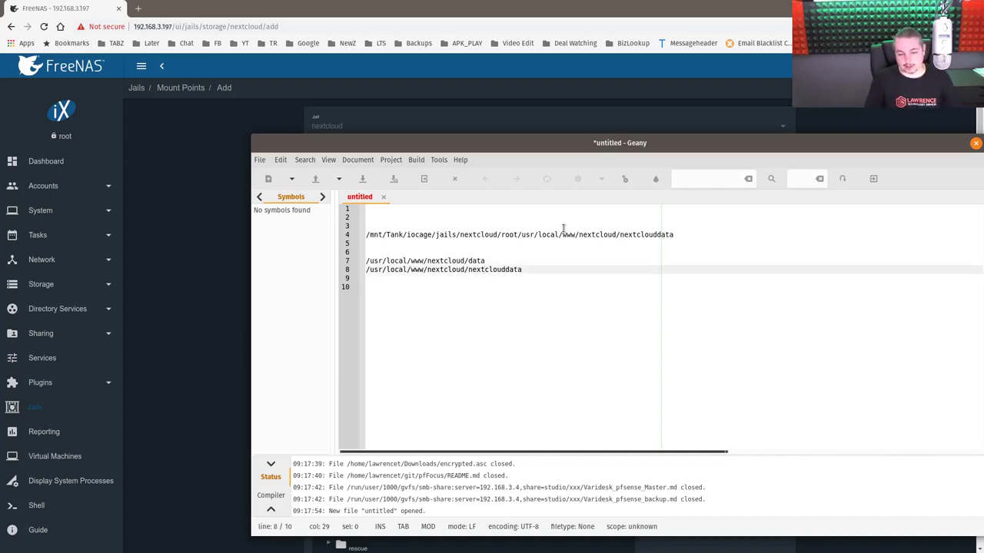
key(Up)
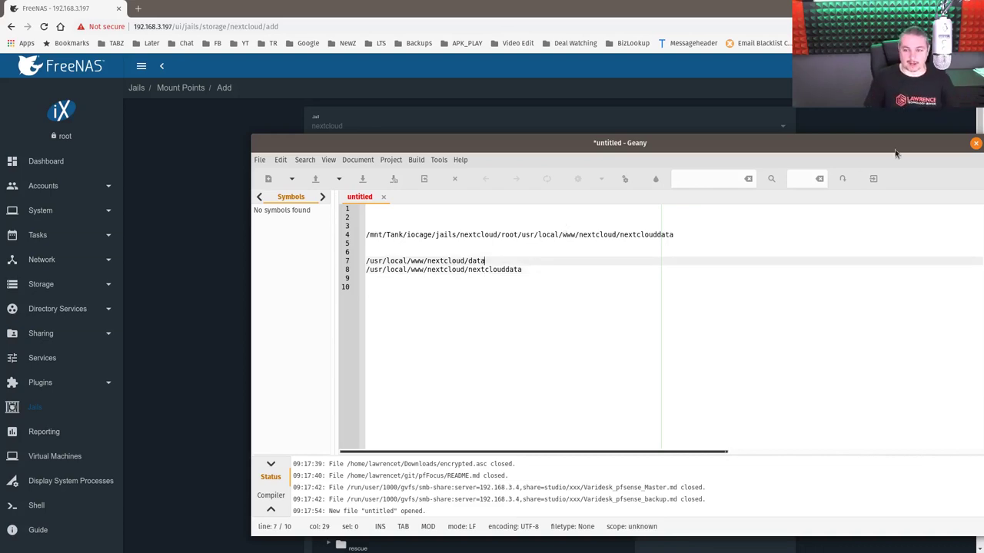
Step: Move the Geany note aside, return to the FreeNAS mount point form, and save the mount point
drag(899, 143, 464, 144)
click(623, 262)
scroll(655, 307, down, 10)
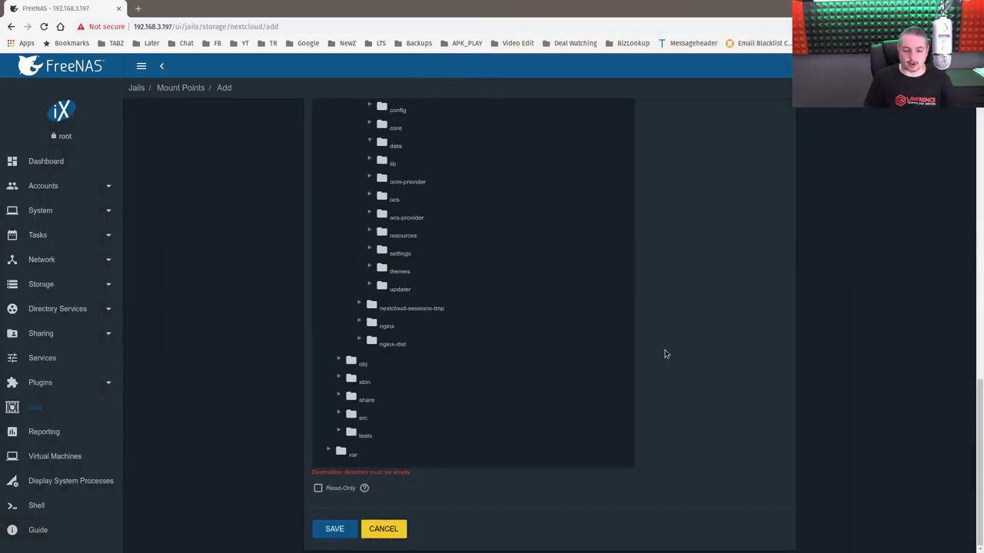
click(338, 535)
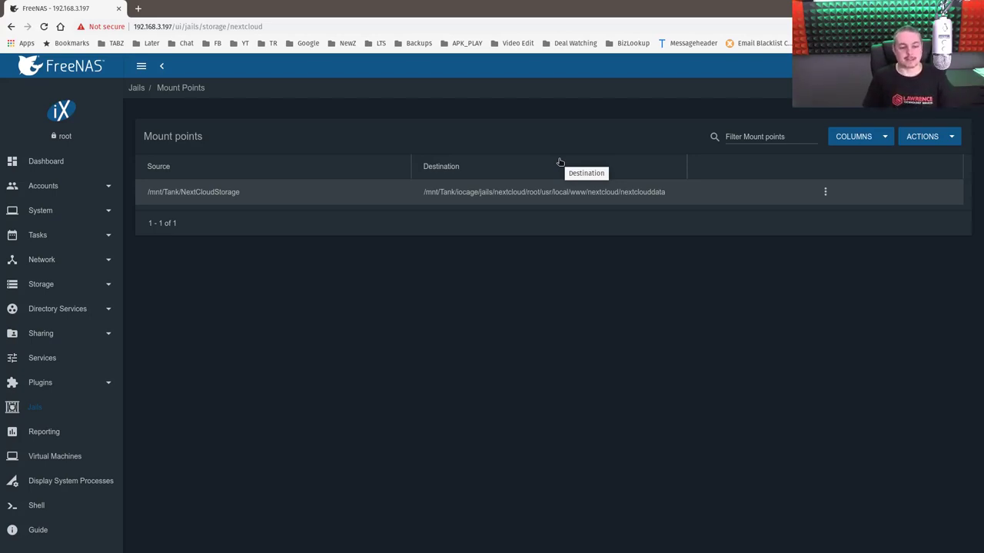
Step: Start the nextcloud jail from the installed plugins and open its management page
click(48, 382)
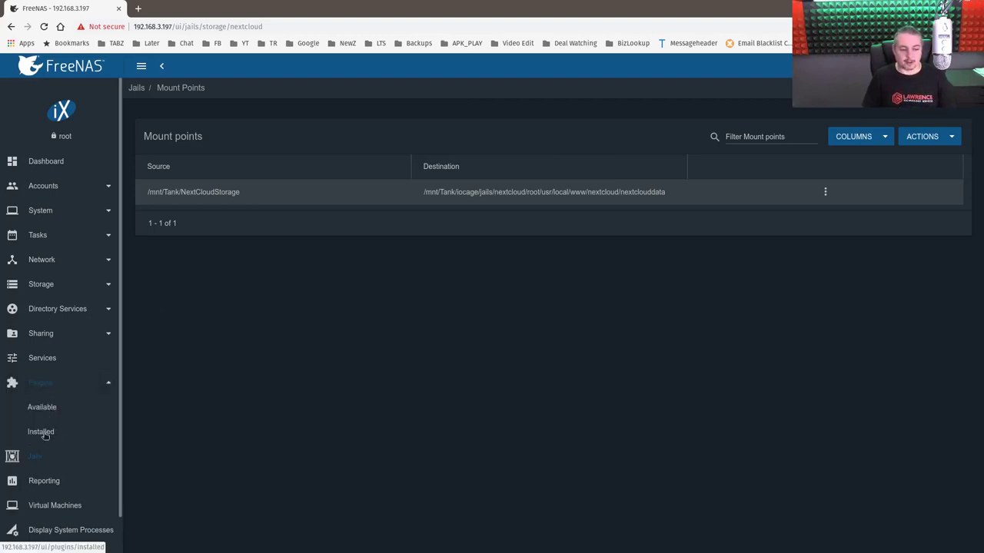
click(42, 433)
click(908, 283)
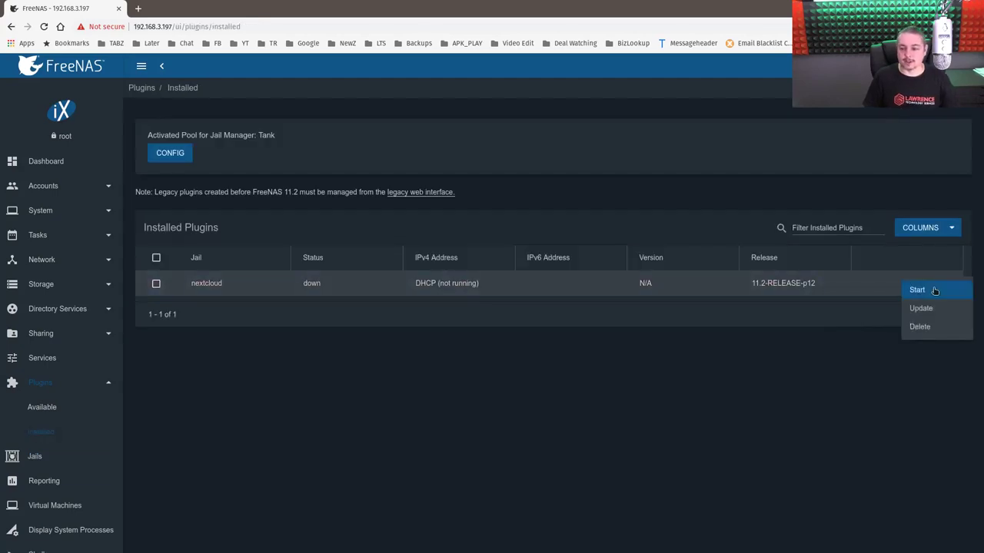
click(934, 290)
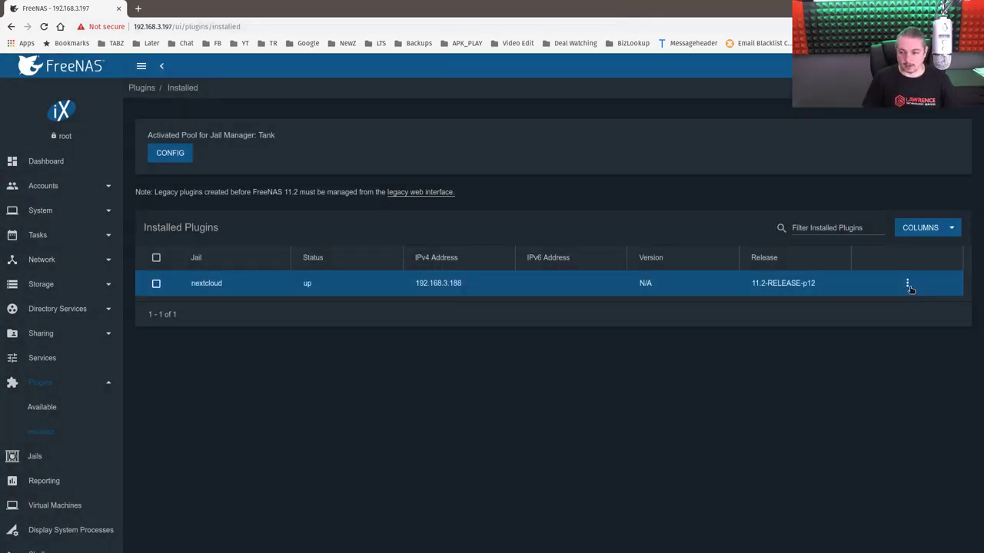
click(908, 284)
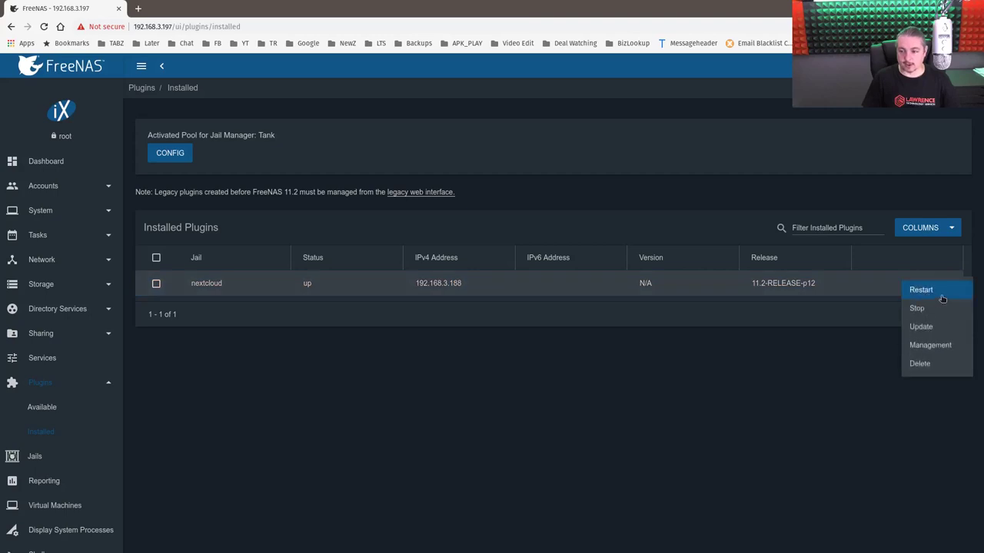
click(932, 346)
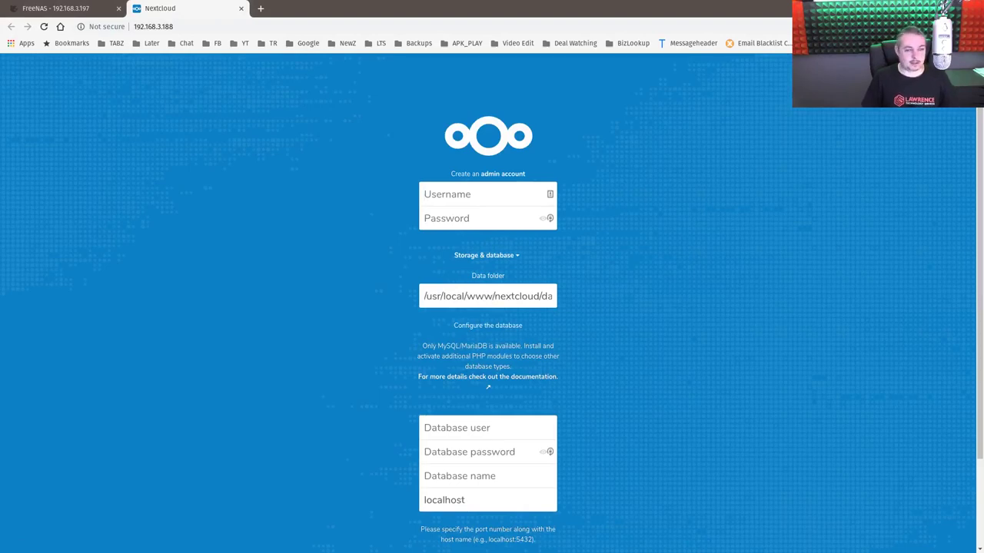
Step: Copy /usr/local/www/nextcloud/nextclouddata from the Geany note and set it as the data folder in the Nextcloud setup
key(alt+Tab)
drag(241, 138, 664, 93)
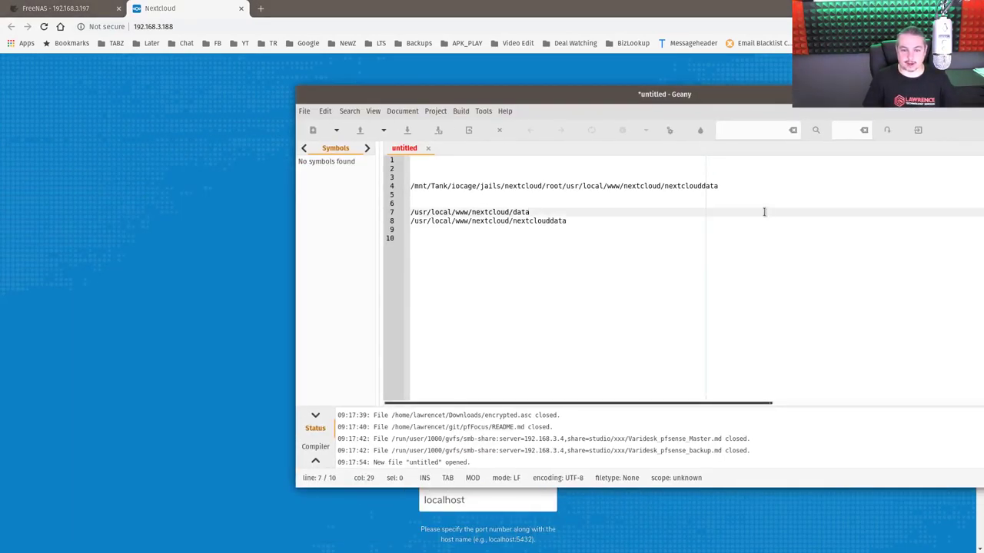
key(Home)
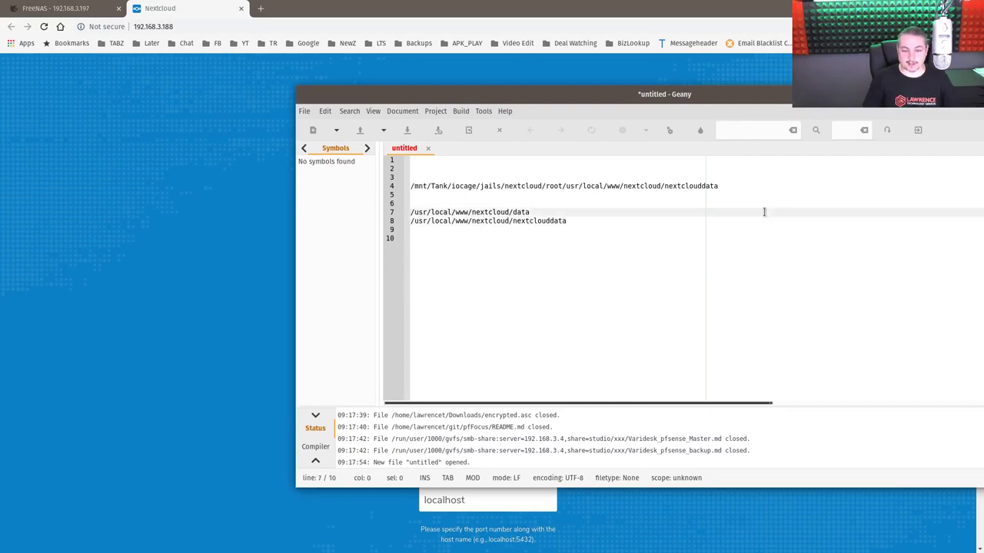
key(Down)
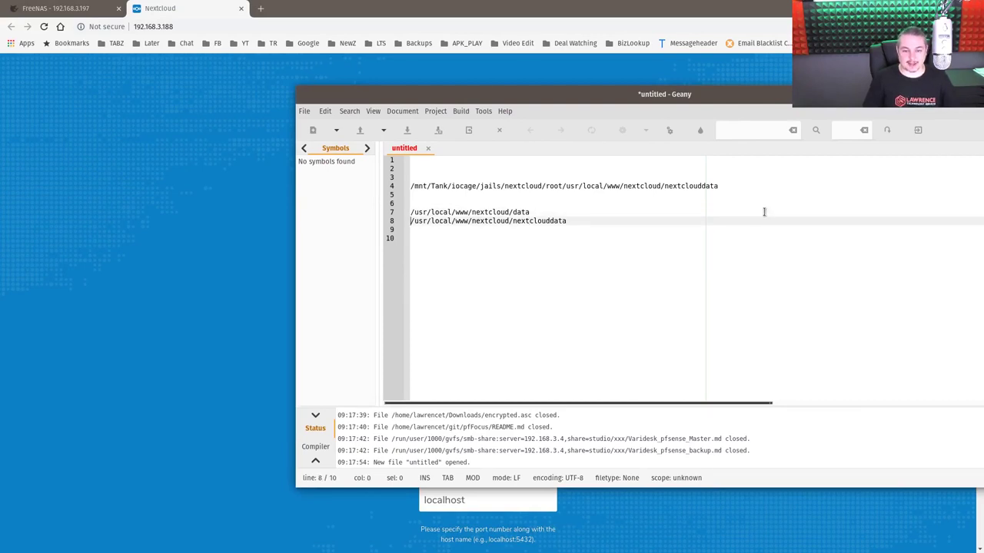
key(shift+End)
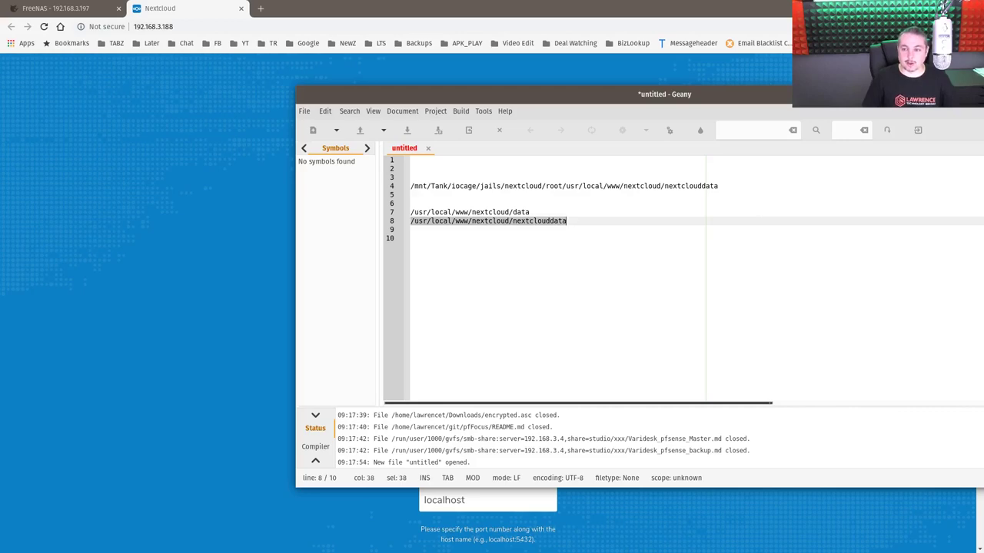
key(alt+Tab)
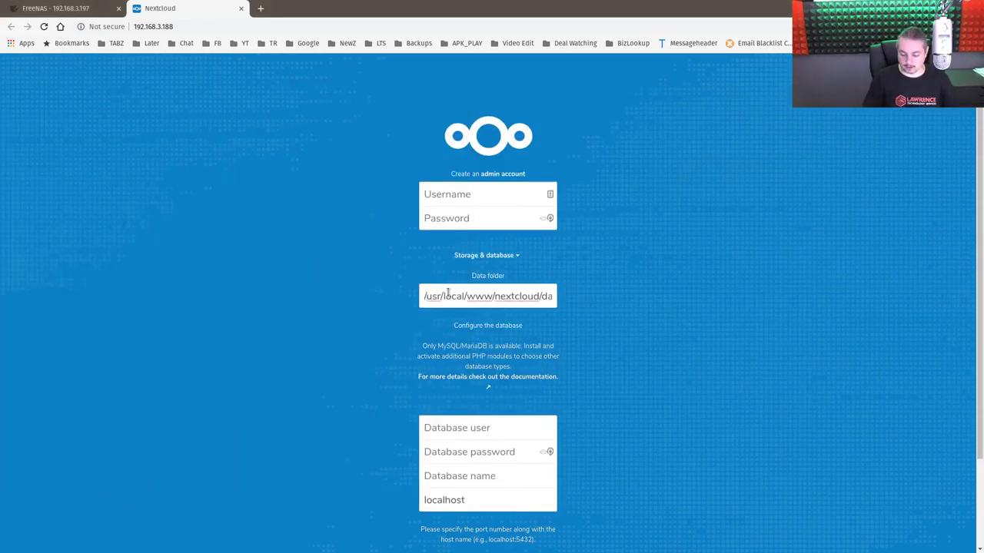
click(448, 292)
key(ctrl+a)
key(ctrl+v)
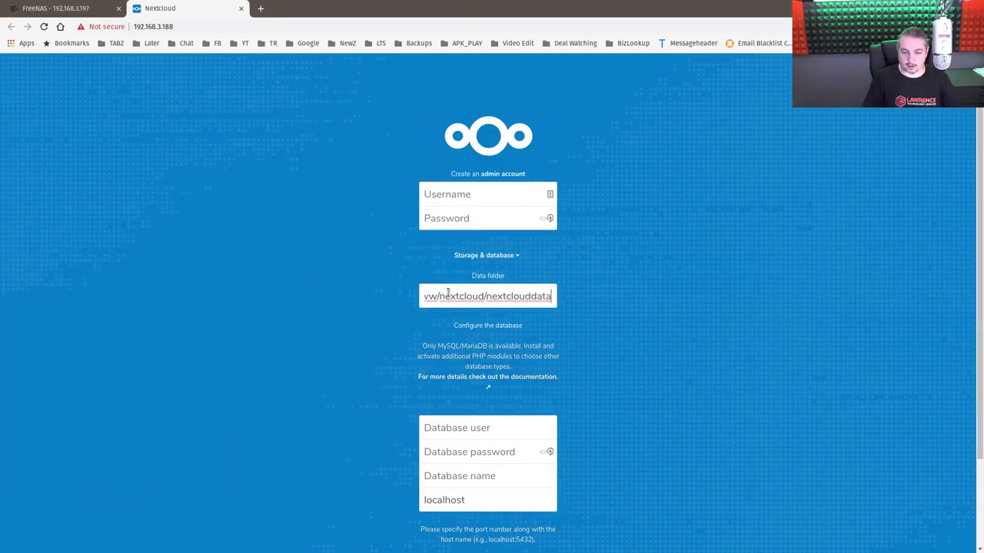
key(Home)
key(End)
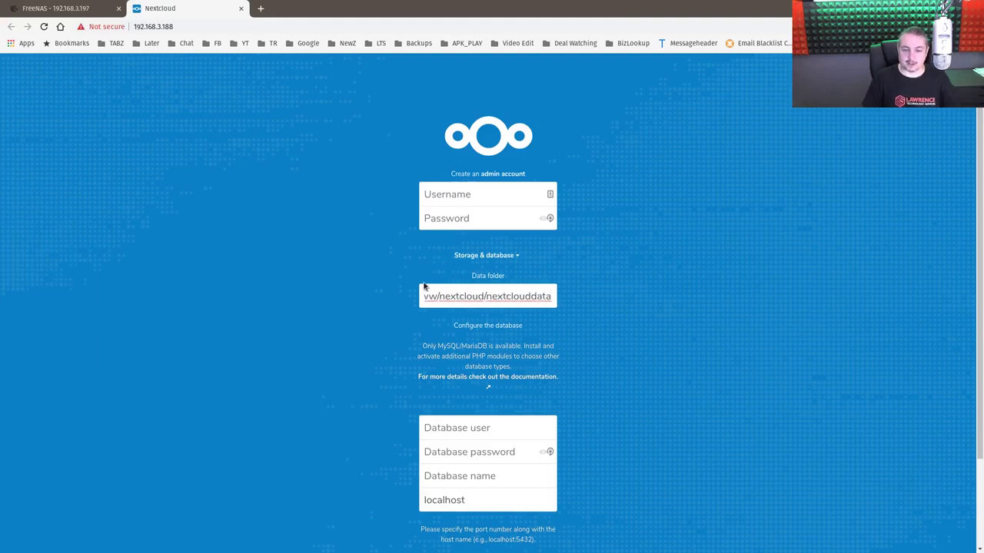
click(282, 366)
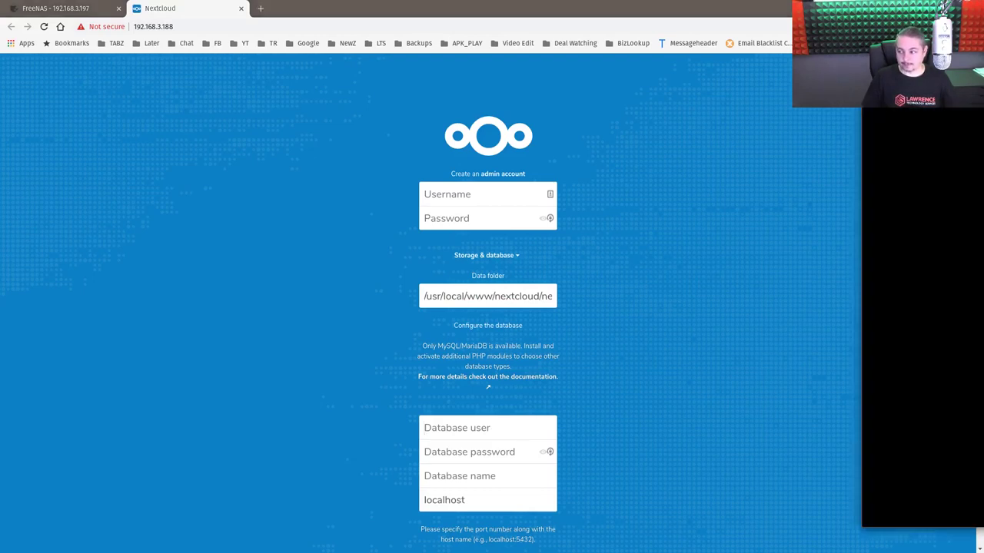
drag(983, 71, 627, 71)
text(ssh root@192.168.3.197)
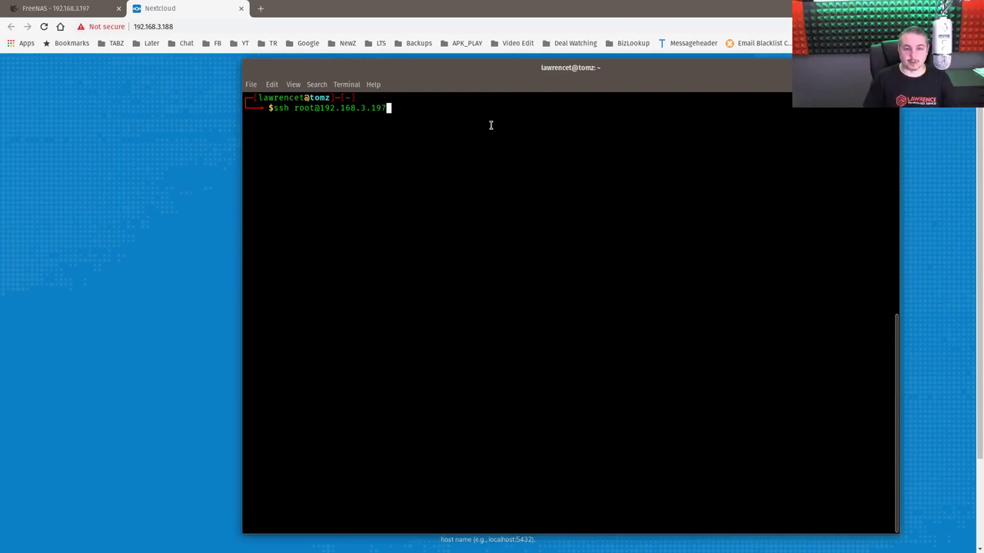
key(Return)
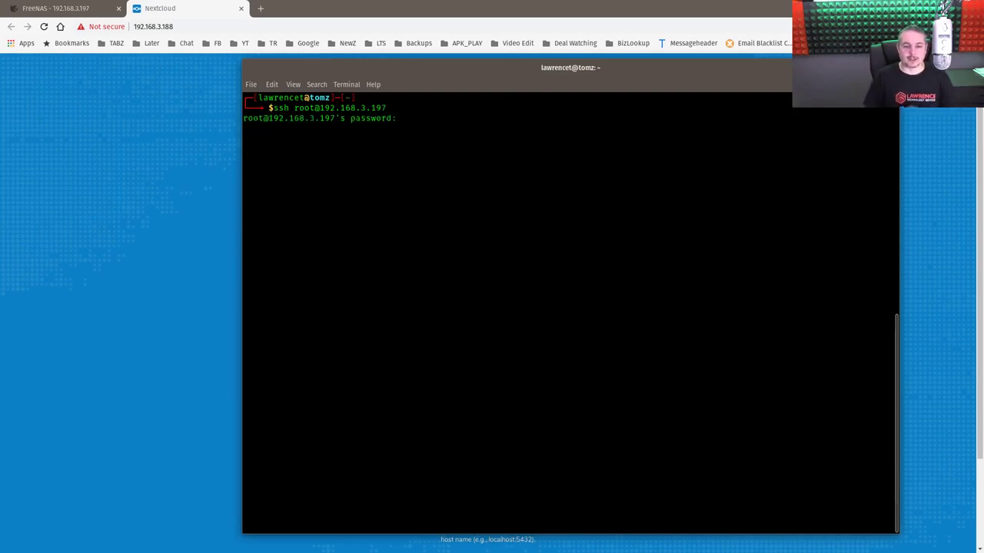
key(Return)
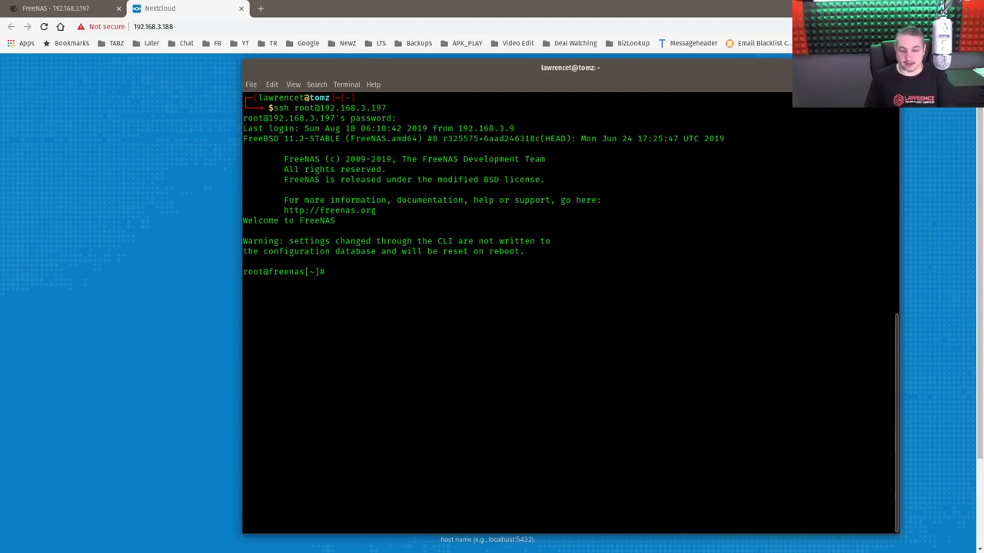
Step: Change to the directory /mnt/Tank/iocage/jails/nextcloud/root/root
text(cd /mnt/T)
key(Tab)
text(I)
key(BackSpace)
text(i)
key(Tab)
text(j)
key(Tab)
text(n)
key(Tab)
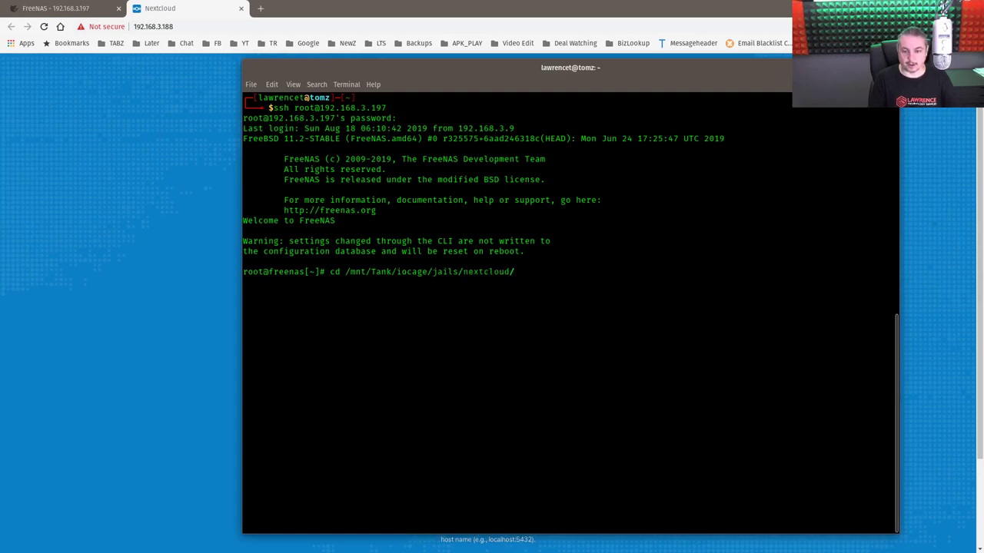
text(r)
key(Tab)
text(r)
key(Tab)
text(e)
key(Tab)
key(BackSpace)
key(BackSpace)
key(BackSpace)
key(BackSpace)
key(BackSpace)
key(BackSpace)
text(oot)
key(Return)
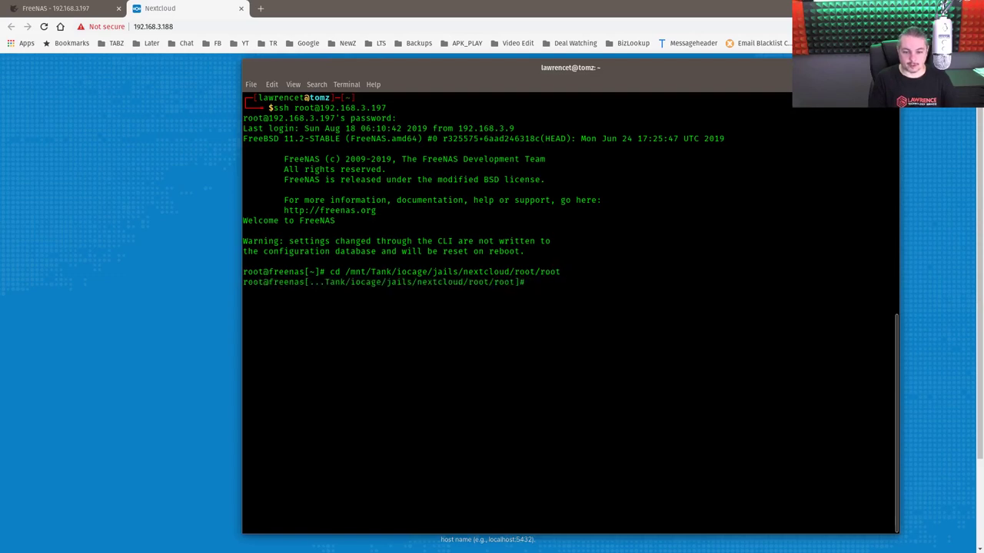
Step: Print the working directory with pwd and list its files with ls
text(pwd)
key(Return)
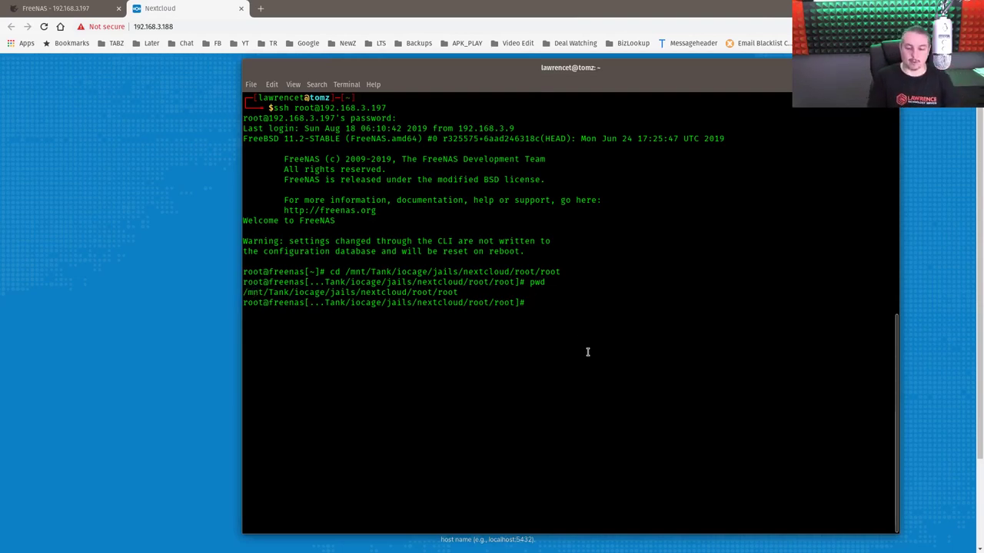
text(ls)
key(Return)
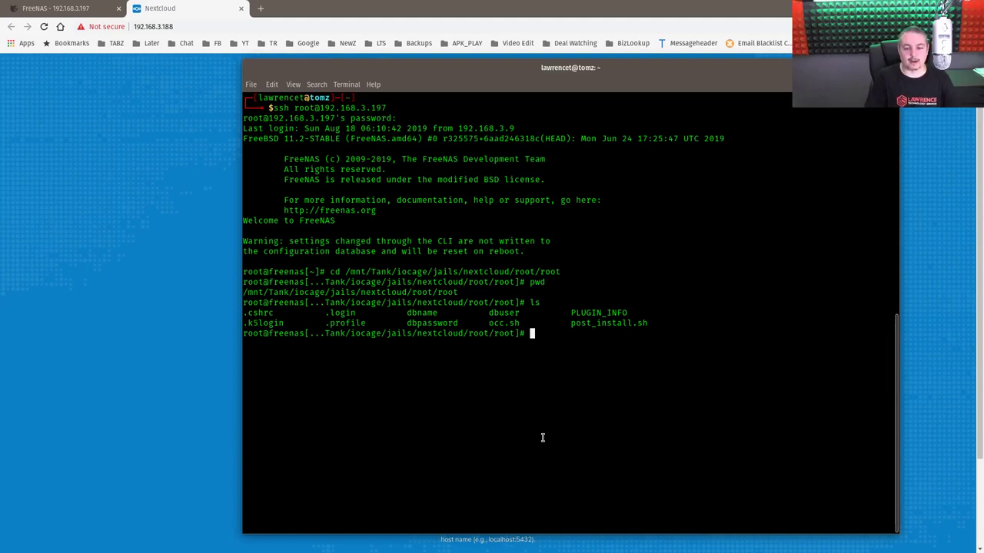
Step: Display the contents of the PLUGIN_INFO file with cat
text(cat)
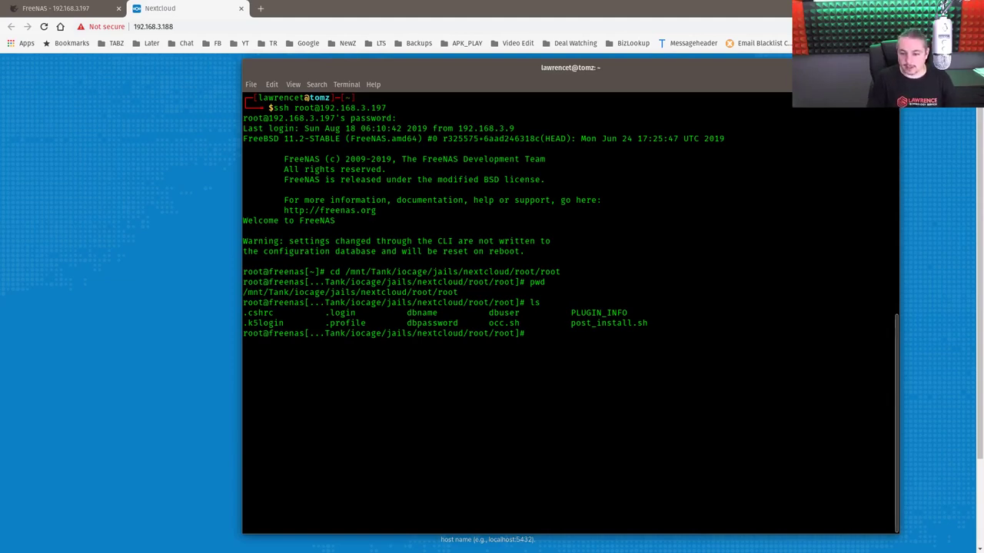
text( PL)
key(Tab)
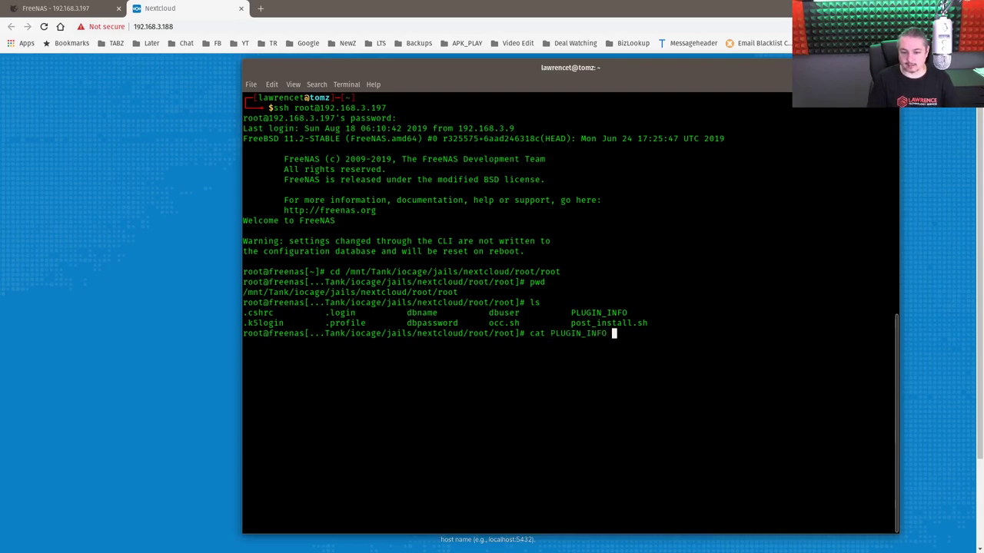
key(Return)
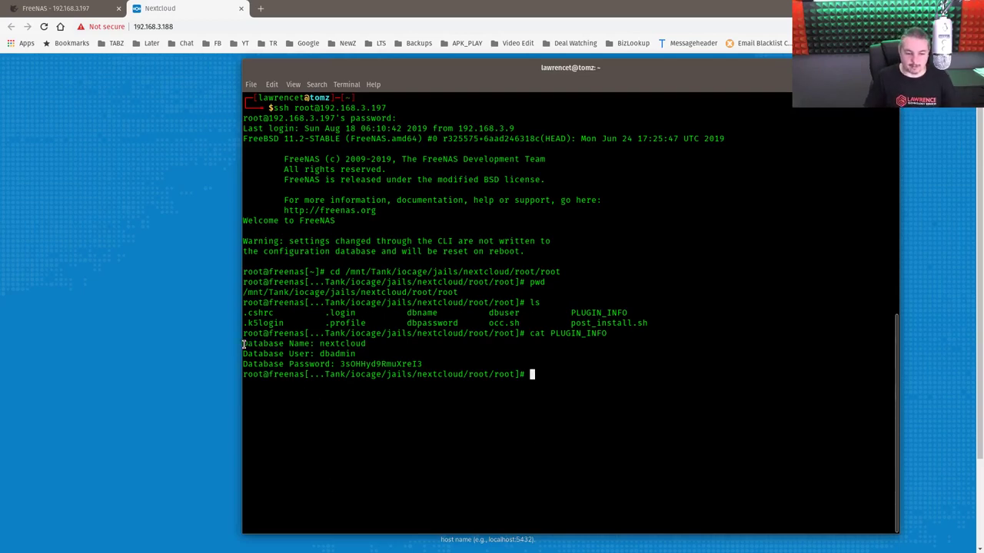
Step: Copy the database name, user and password lines from the terminal and paste them below the paths in the Geany note
drag(245, 345, 450, 363)
right_click(451, 363)
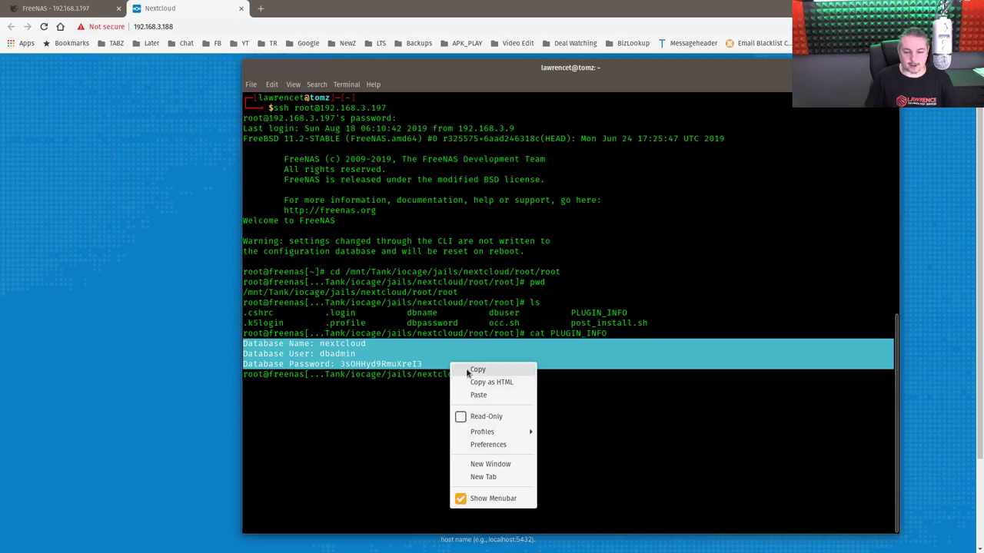
click(470, 371)
key(alt+Tab)
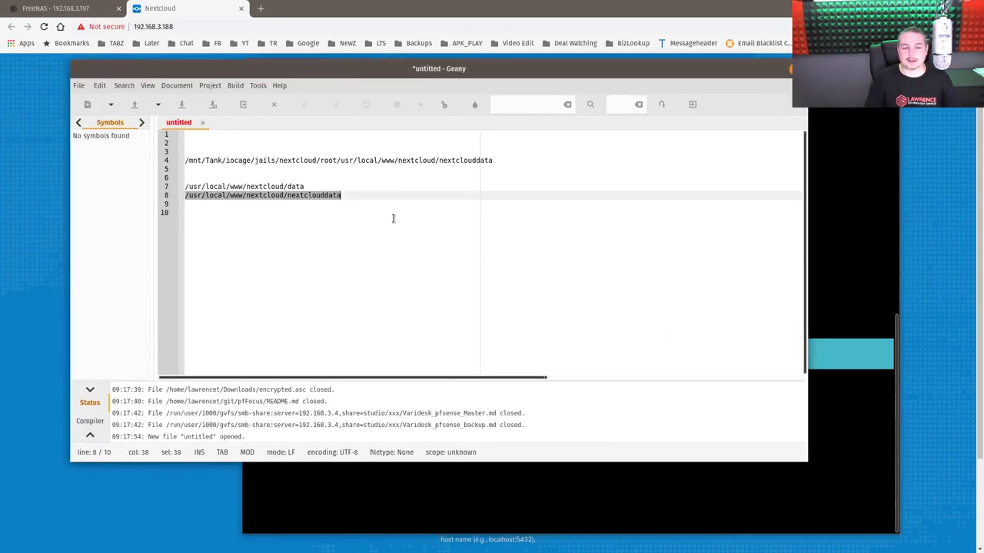
click(388, 227)
key(Return)
key(Return)
key(ctrl+v)
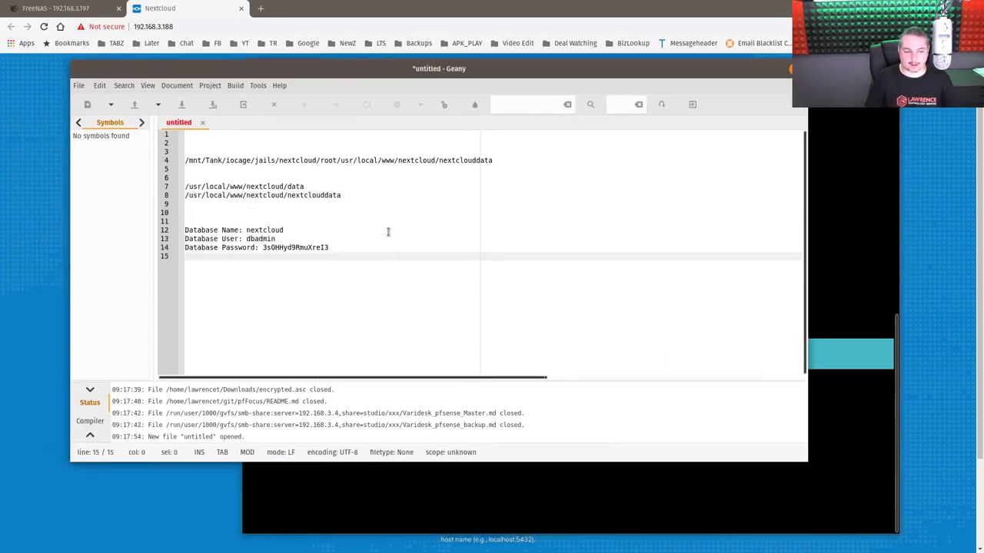
drag(464, 70, 619, 88)
click(492, 245)
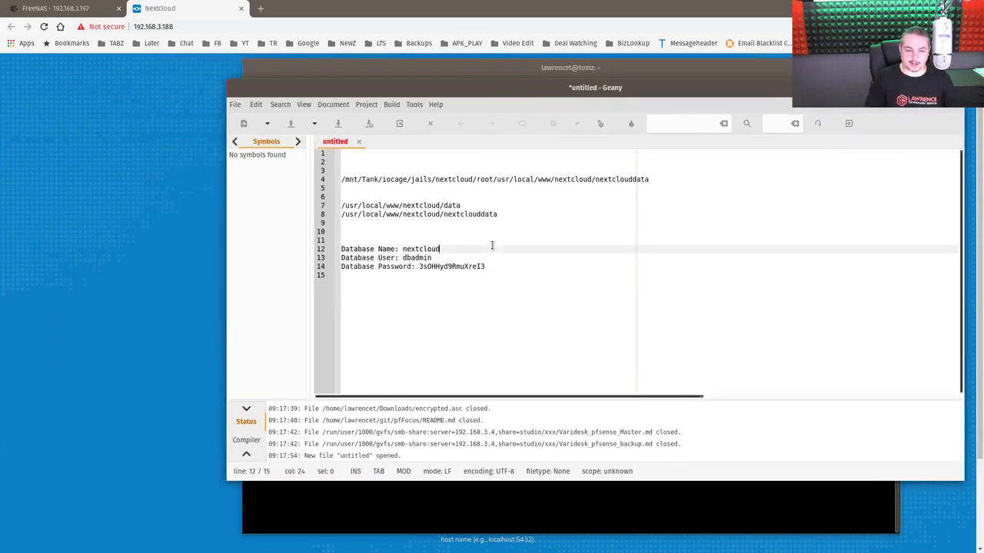
key(Down)
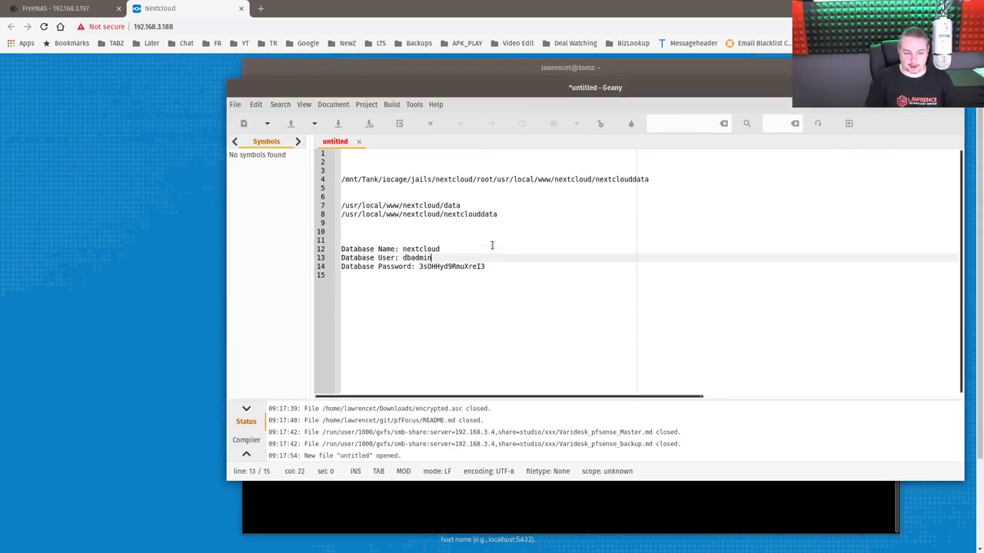
key(Down)
key(Left)
key(Down)
key(Return)
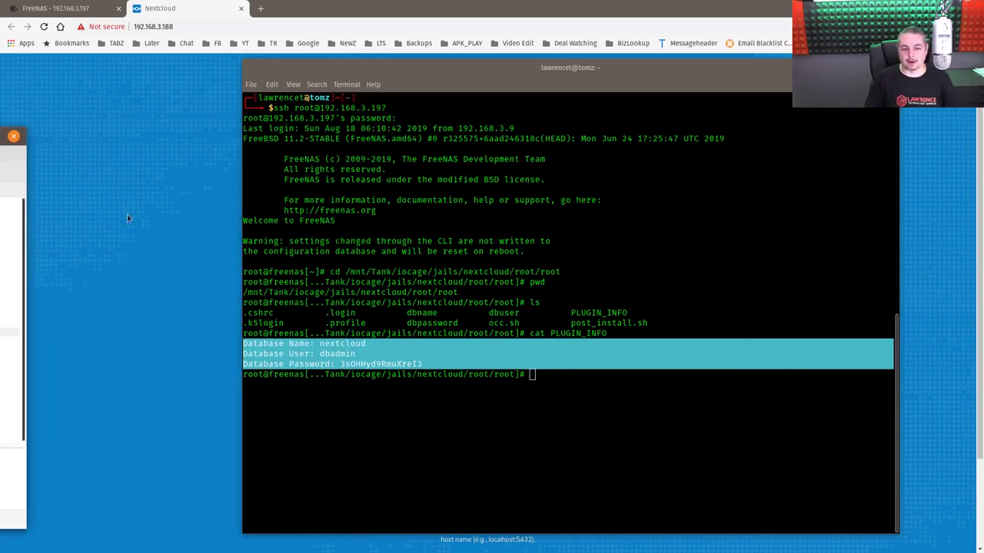
Step: Switch to the FreeNAS page in the browser and open a shell for the nextcloud jail
click(116, 213)
click(90, 8)
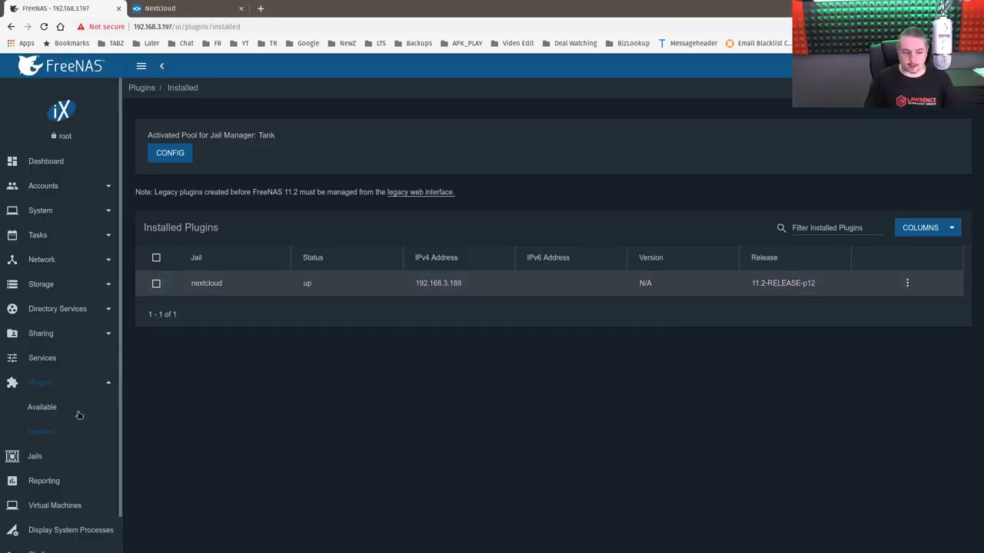
click(35, 457)
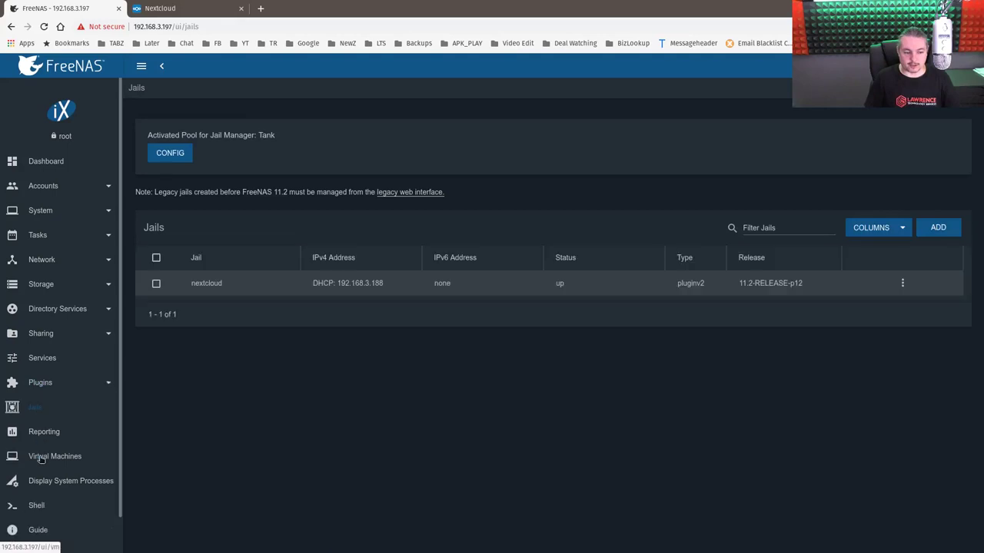
click(903, 286)
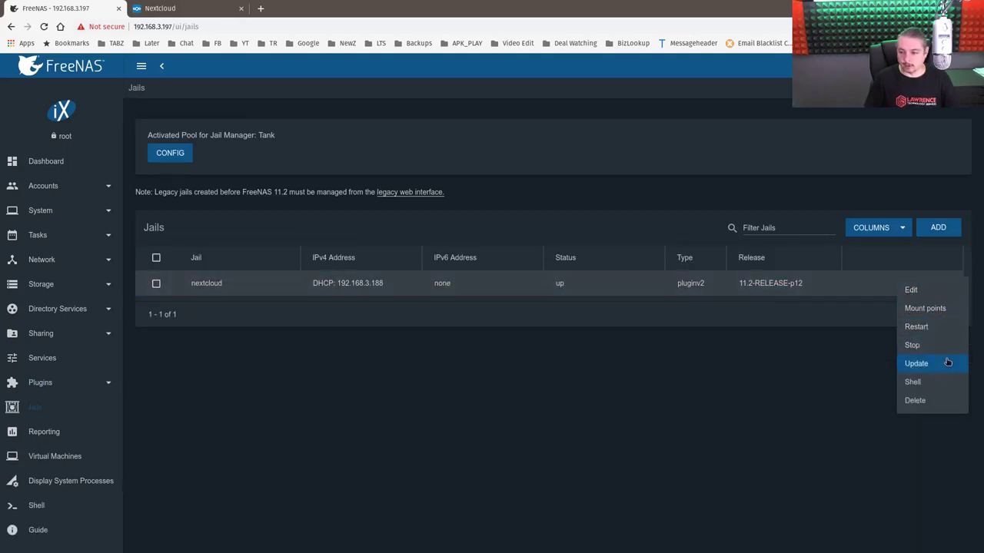
click(913, 382)
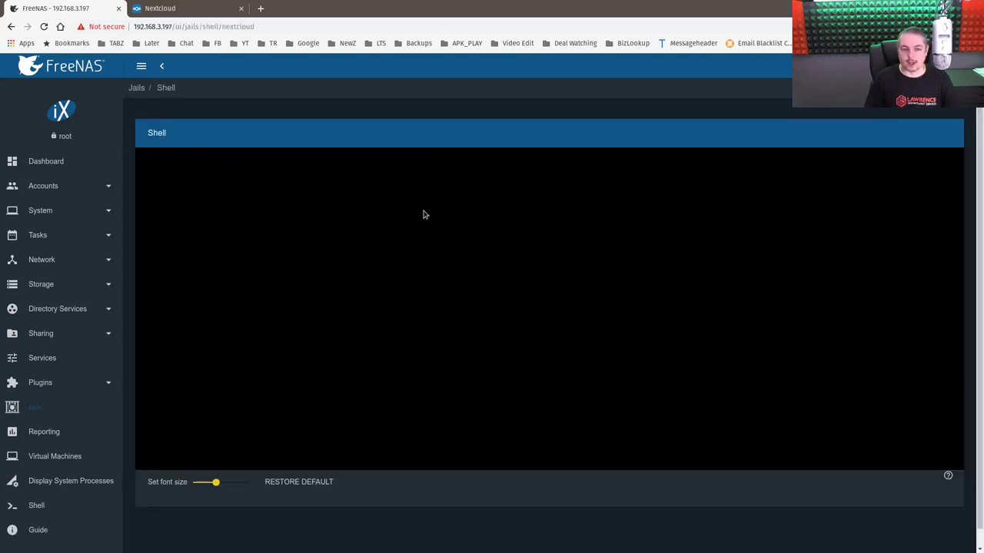
Step: Change to the /root/ directory in the jail shell and list its files with ls
text(cd /)
text(r)
key(Tab)
text(o)
key(Tab)
key(Return)
text(ls)
key(Return)
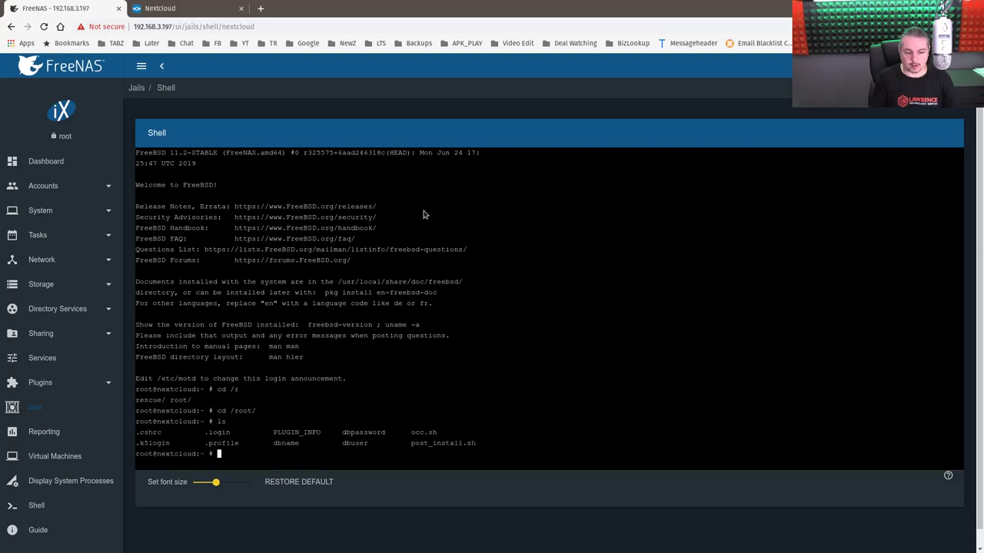
Step: Display PLUGIN_INFO with cat in the jail shell and examine the database name, user and password lines
text(cat )
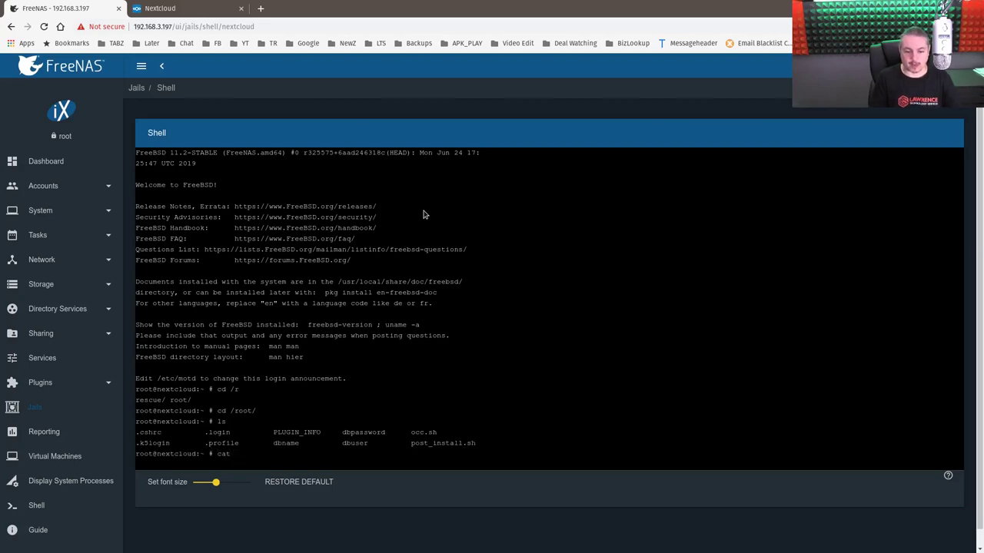
text(P)
key(Tab)
key(Return)
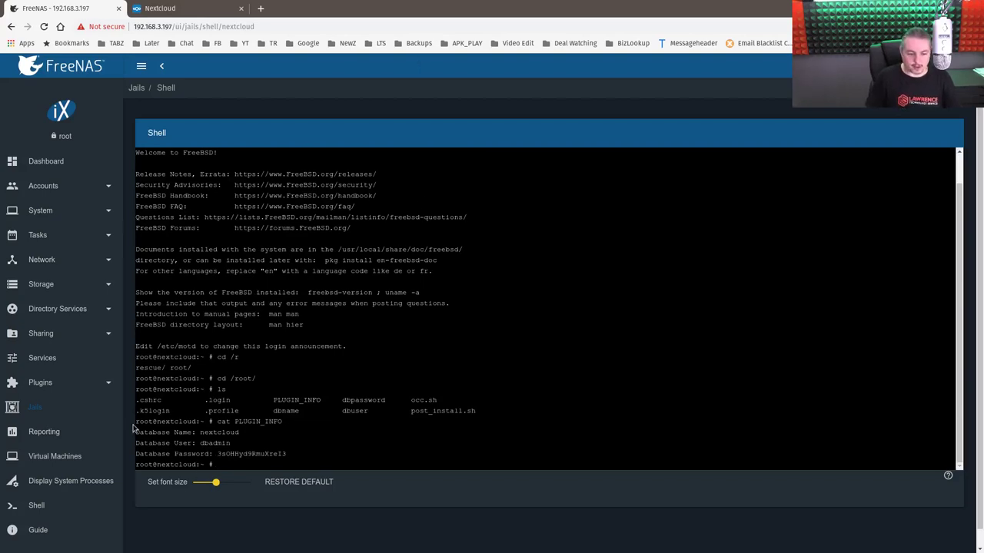
drag(134, 429, 238, 444)
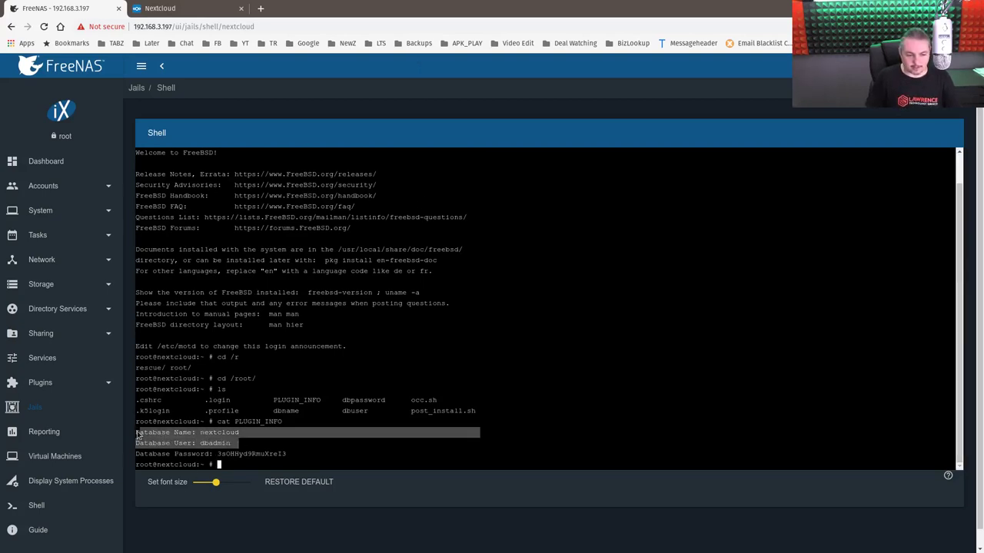
drag(139, 431, 292, 464)
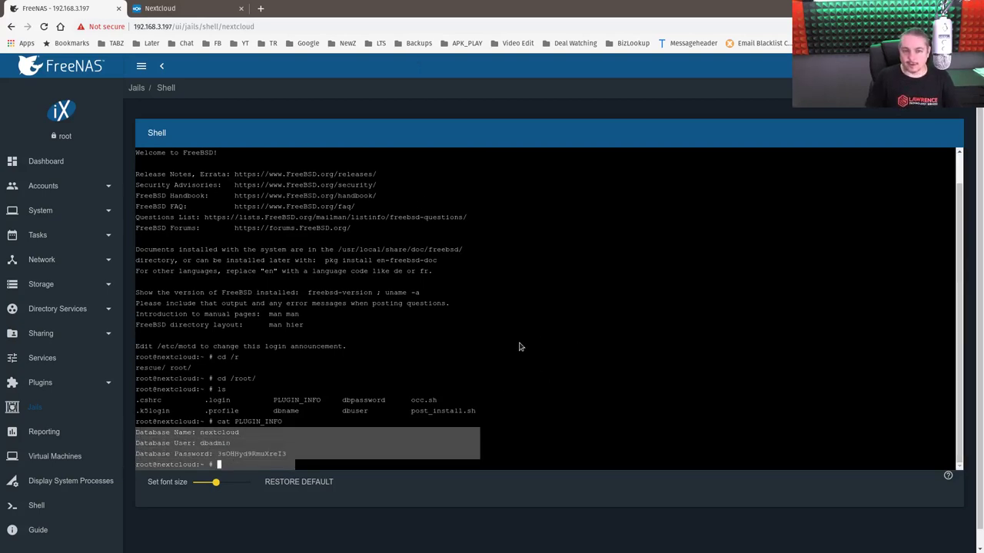
mouse_move(950, 475)
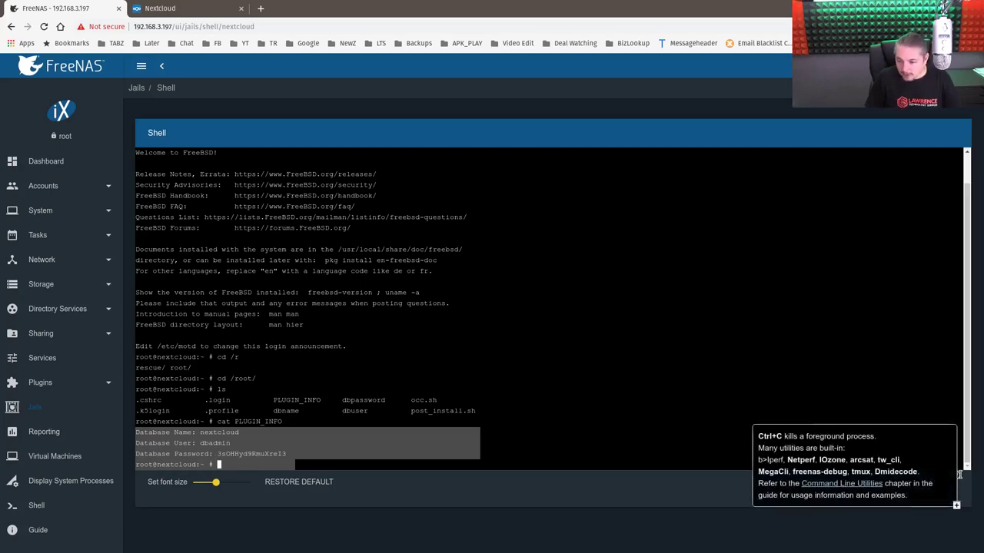
click(233, 418)
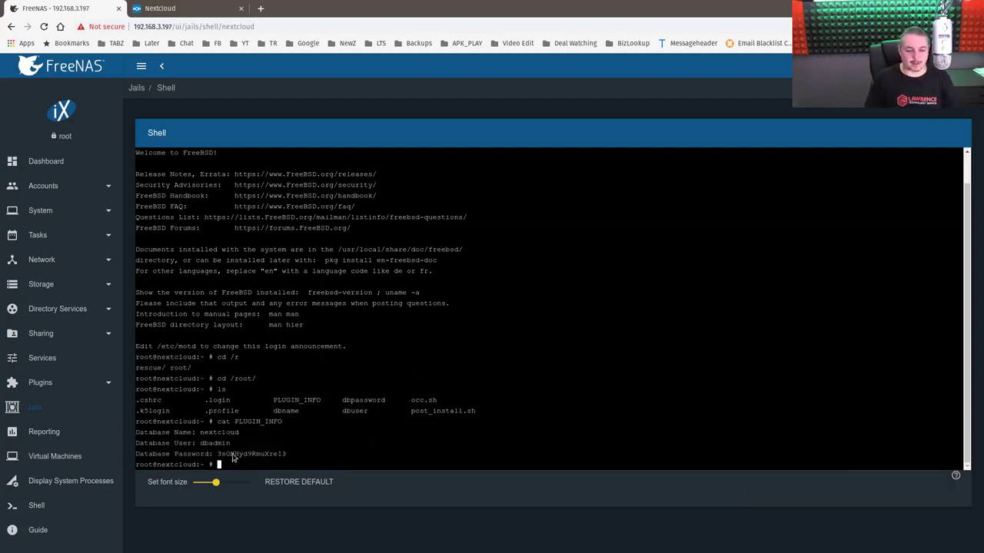
drag(217, 455, 287, 457)
drag(435, 428, 454, 424)
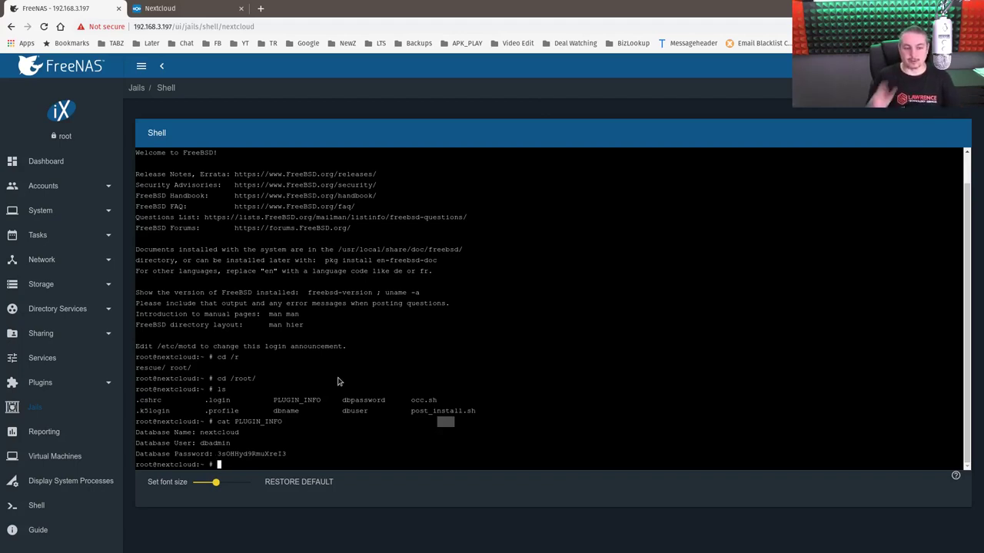
Step: List the contents of the jail's / and mnt/ directories, and exit the shell
text(cd /)
key(Return)
text(ls)
key(Return)
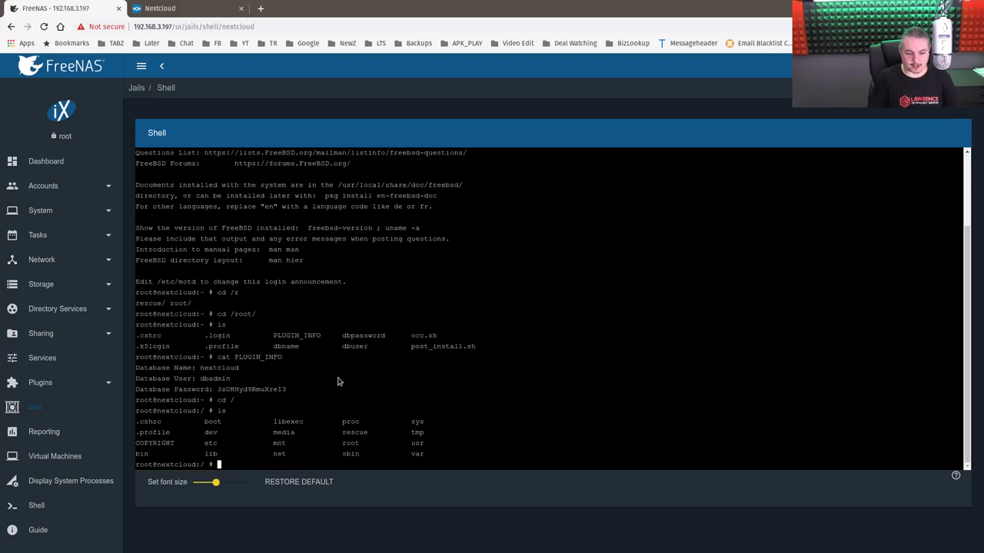
text(cd mnt/)
key(Return)
text(ls)
key(Return)
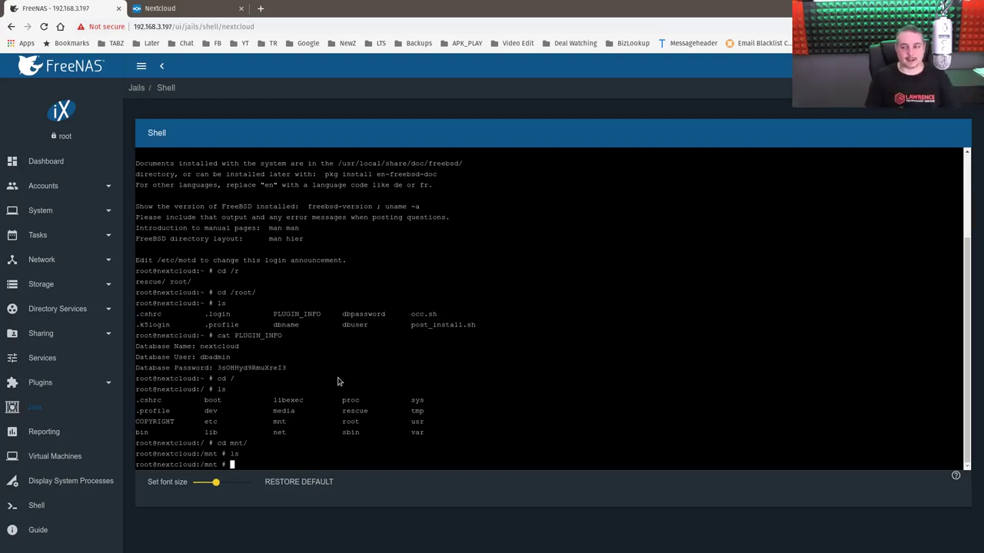
text(exit)
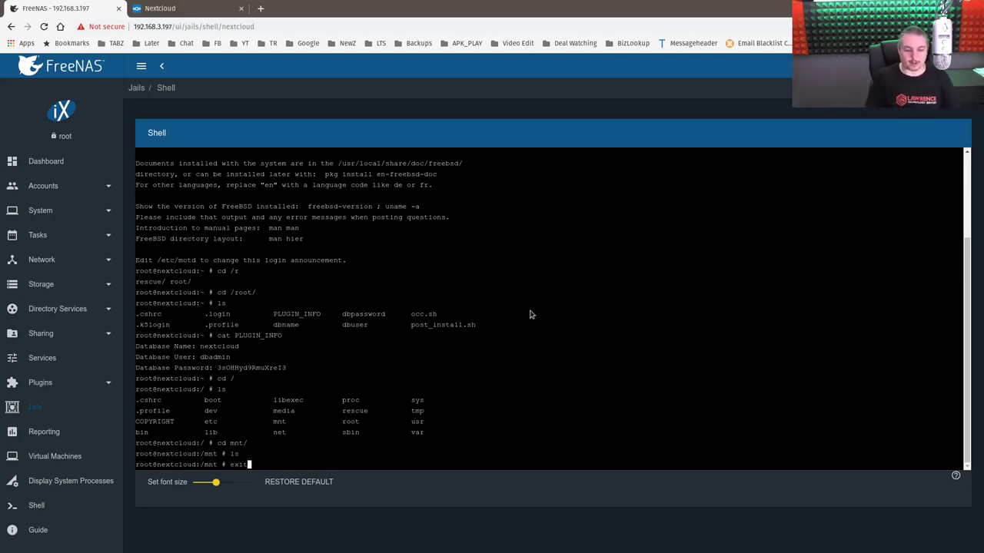
key(Return)
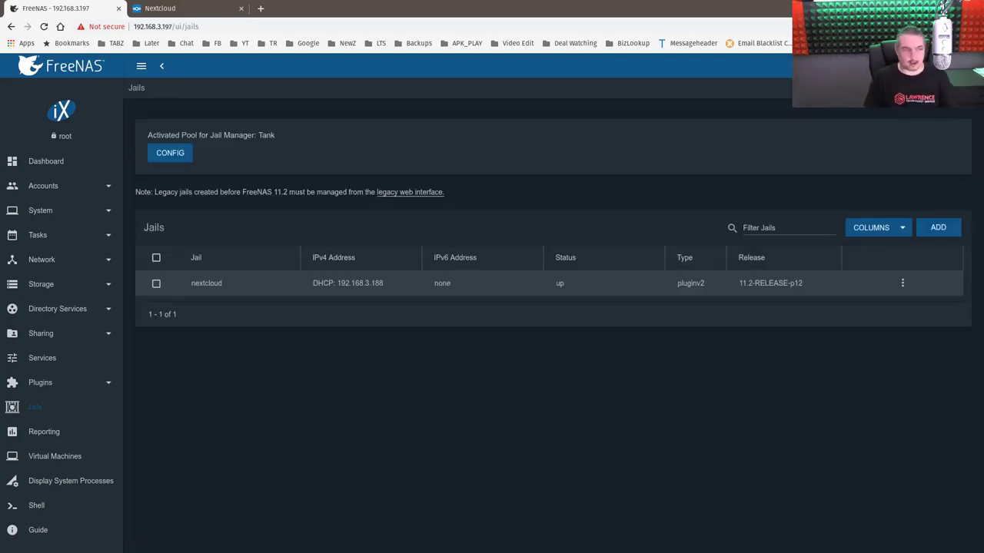
Step: Rearrange the desktop so the Geany note and a smaller browser window are both accessible
click(13, 136)
drag(361, 59, 233, 46)
drag(342, 4, 461, 50)
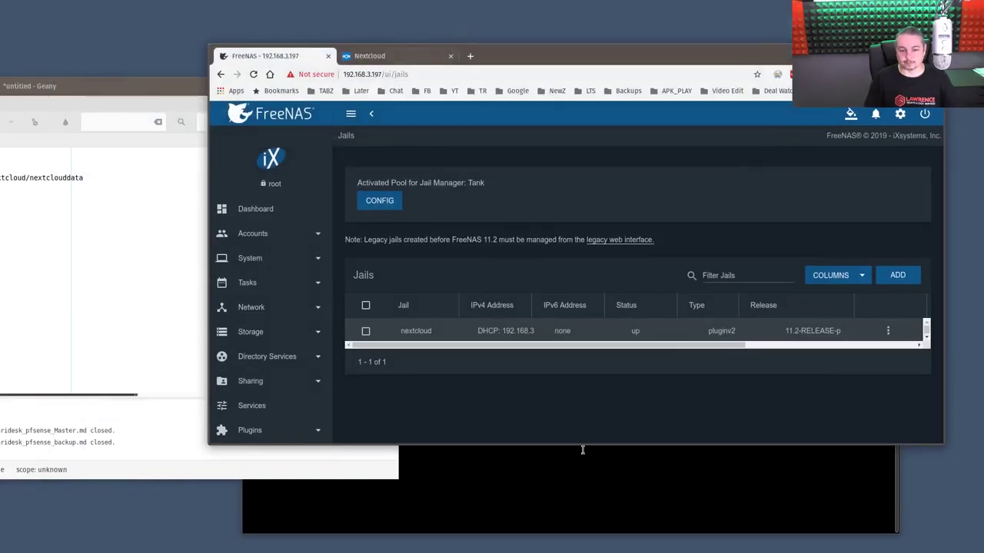
Step: Fill in the admin account's username and password on the Nextcloud setup page
click(374, 59)
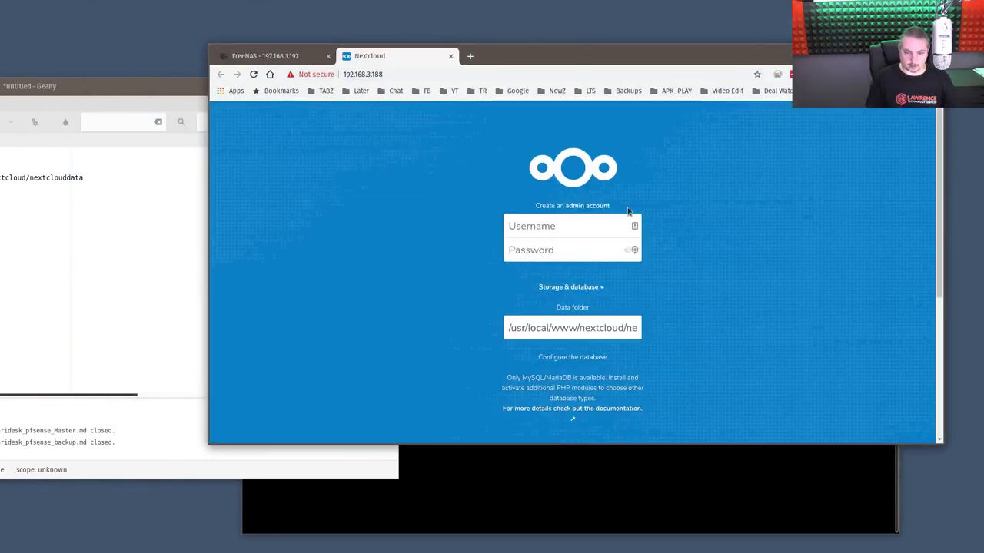
text(tom)
key(Tab)
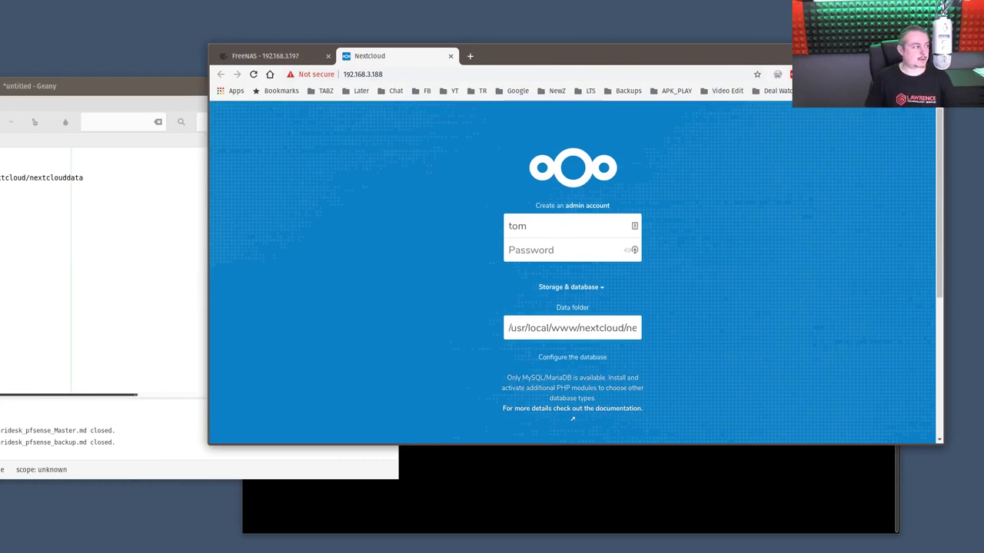
key(ctrl+v)
scroll(678, 280, down, 3)
scroll(688, 279, up, 2)
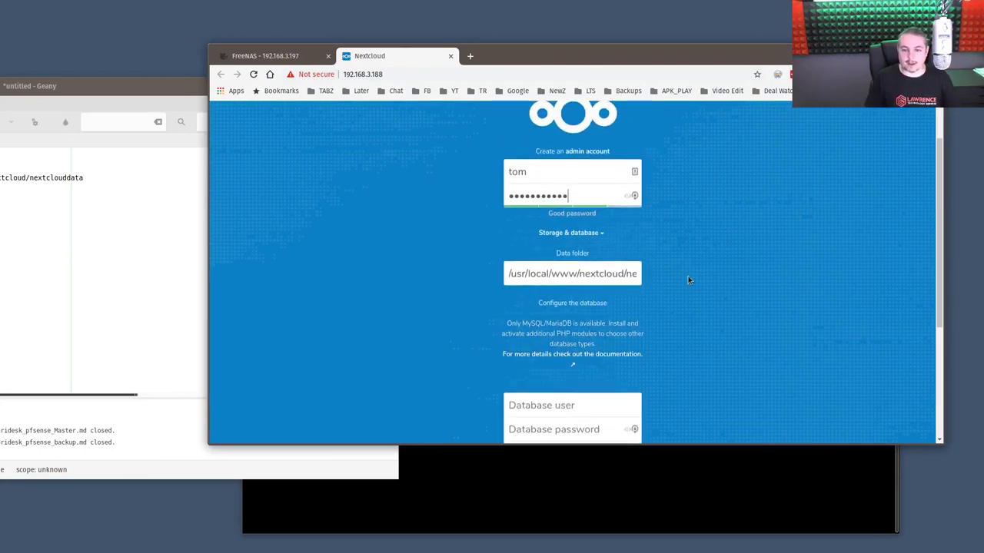
Step: Copy nextcloud from the Geany note and enter it as the database name in the Nextcloud setup
scroll(688, 279, down, 3)
scroll(688, 226, down, 2)
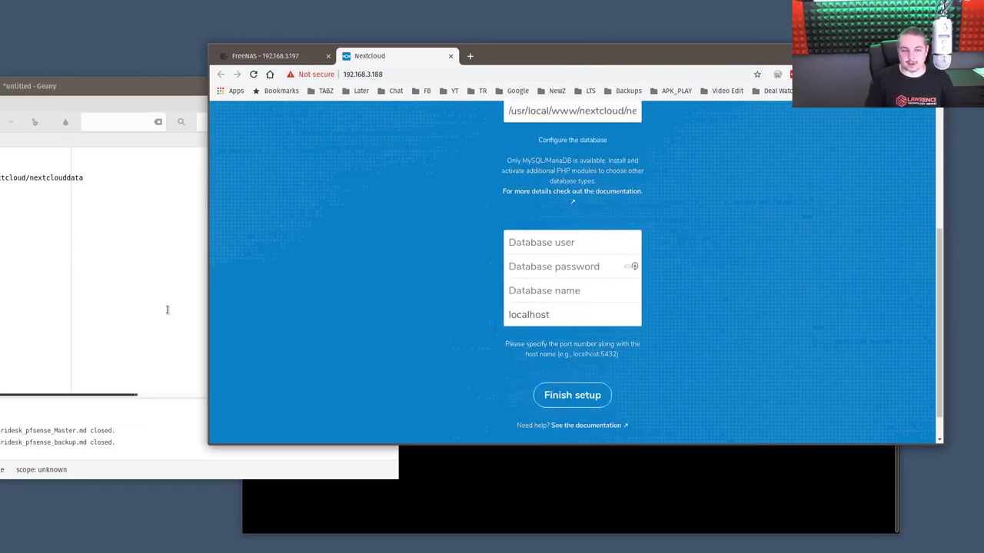
drag(156, 93, 454, 62)
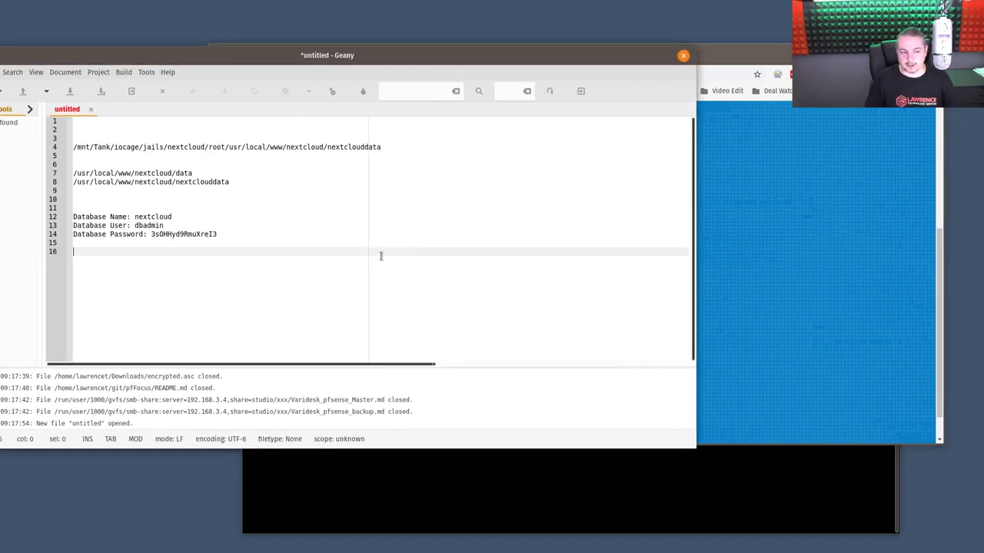
double_click(145, 216)
key(ctrl+c)
click(778, 260)
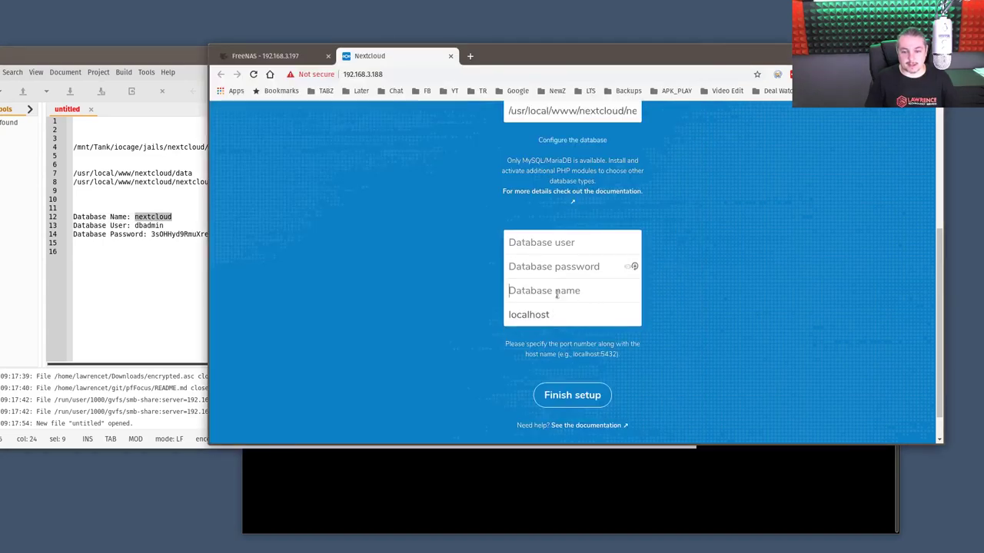
middle_click(544, 291)
Step: Copy dbadmin from the Geany note and enter it as the database user in the Nextcloud setup
double_click(149, 225)
key(ctrl+c)
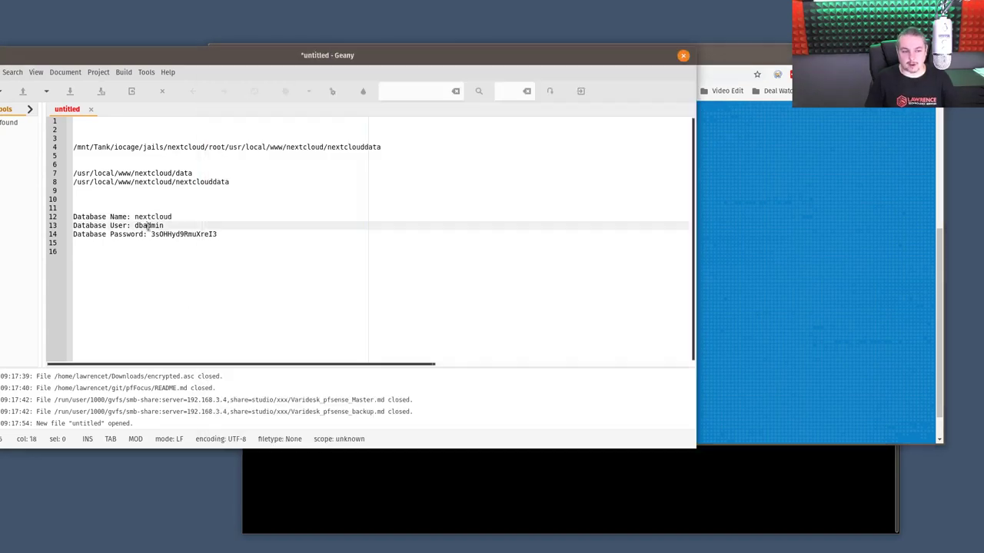
click(807, 311)
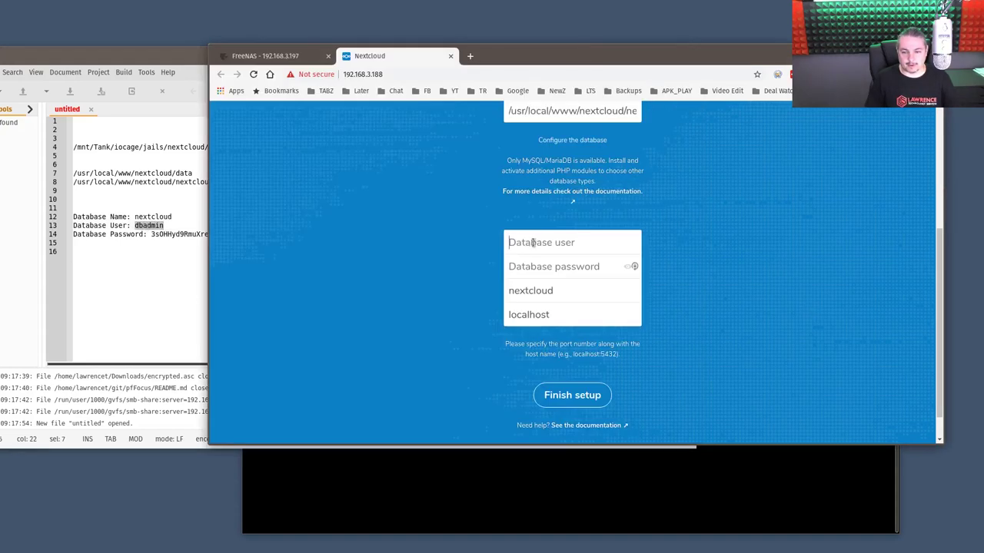
middle_click(538, 244)
Step: Copy the database password from the Geany note into the database password field of the Nextcloud setup and show it
click(154, 268)
drag(151, 233, 231, 234)
click(777, 331)
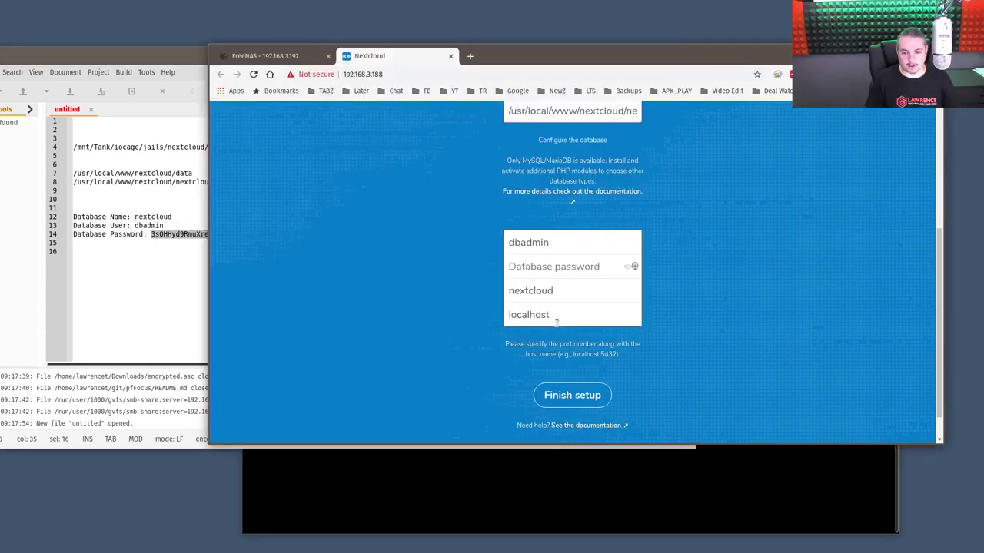
middle_click(537, 265)
click(630, 269)
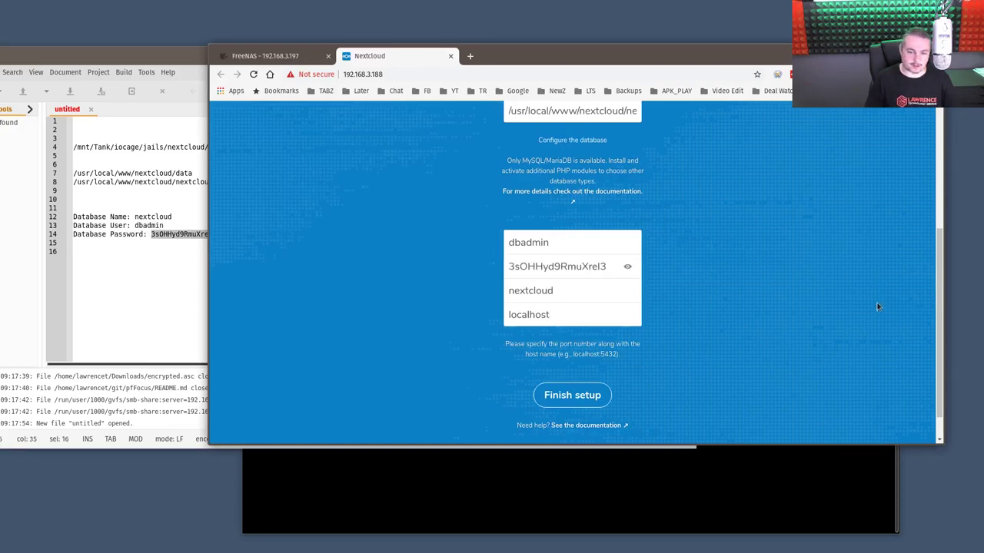
Step: Check the data folder path on the setup page and submit the form to finish the Nextcloud setup
scroll(782, 307, up, 1)
scroll(781, 308, up, 3)
click(558, 298)
key(End)
key(Home)
scroll(730, 318, down, 3)
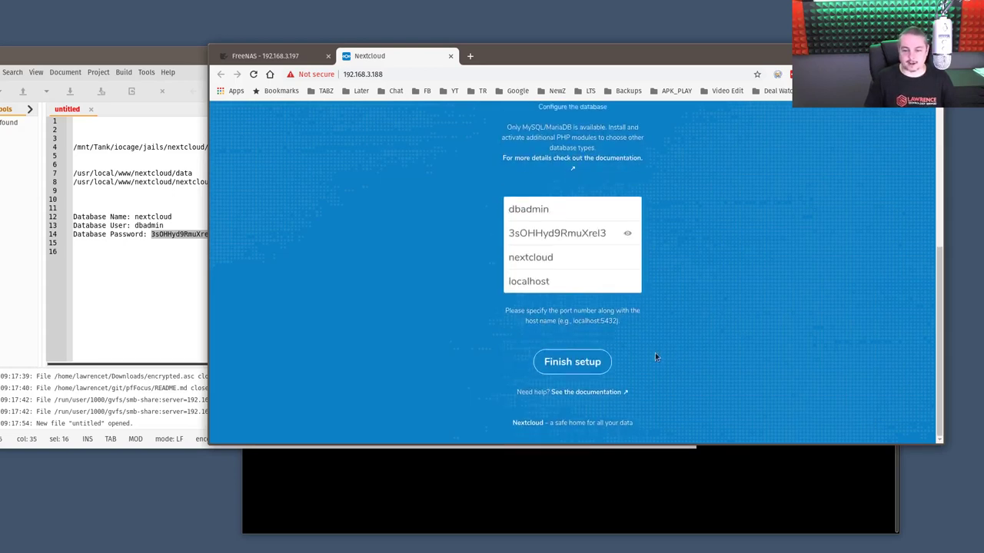
click(564, 366)
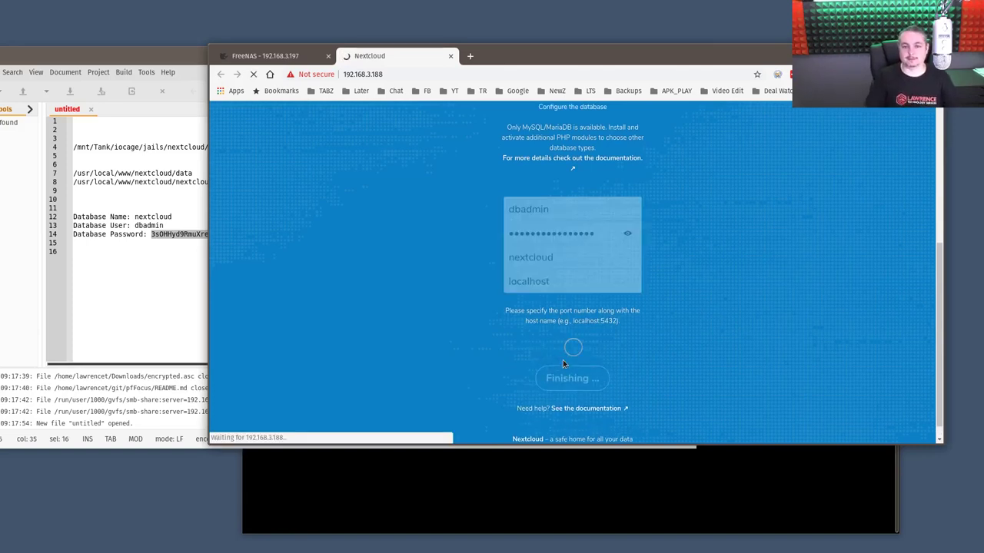
Step: Check the server's process load in the htop terminal while setup runs, and move that window aside
key(alt+Tab)
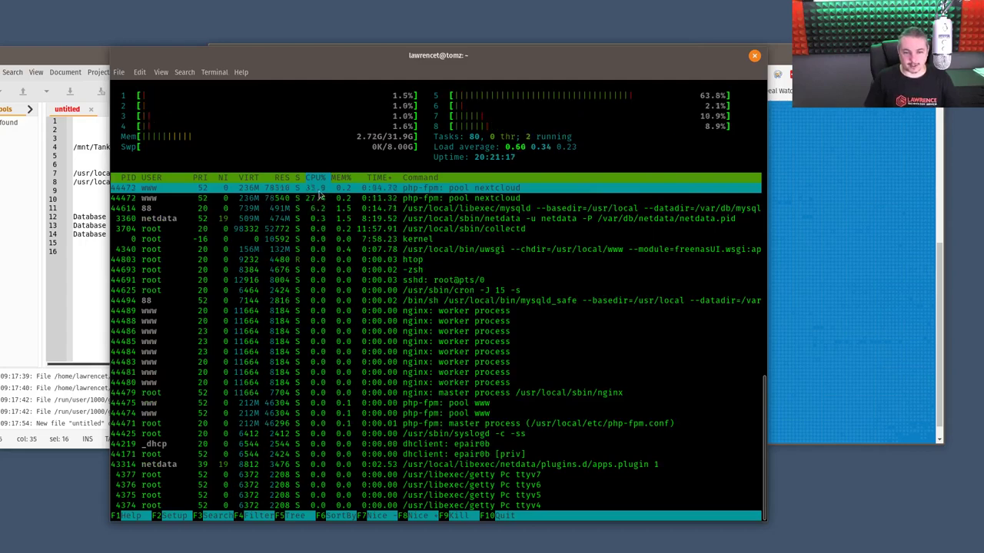
drag(492, 55, 0, 35)
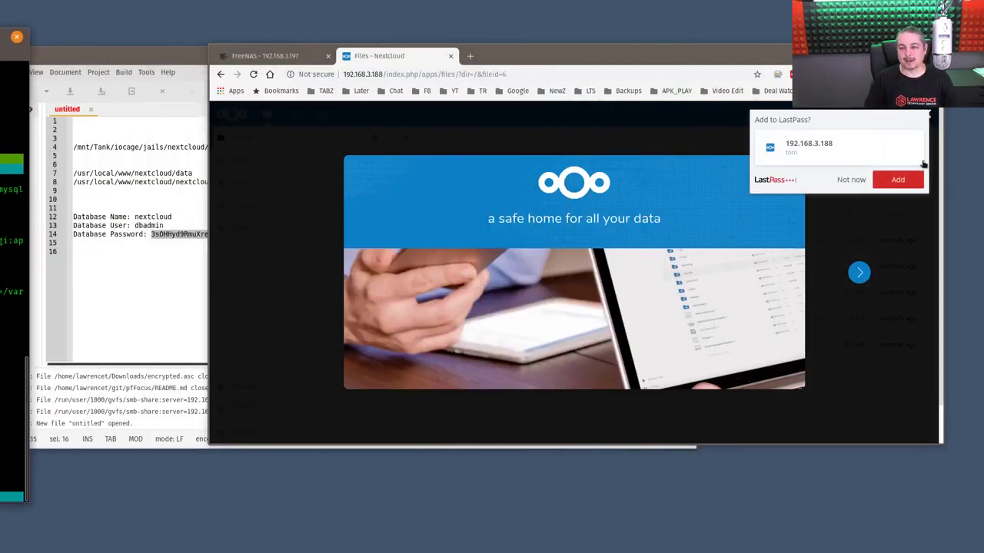
Step: Dismiss the LastPass save offer and the Nextcloud welcome screen, and maximize the browser window
click(848, 182)
click(927, 113)
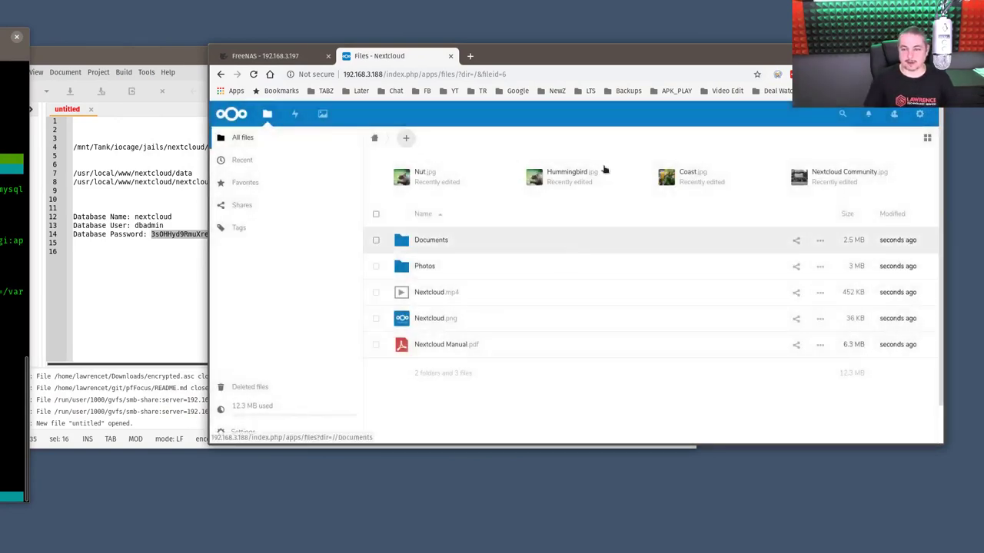
double_click(561, 60)
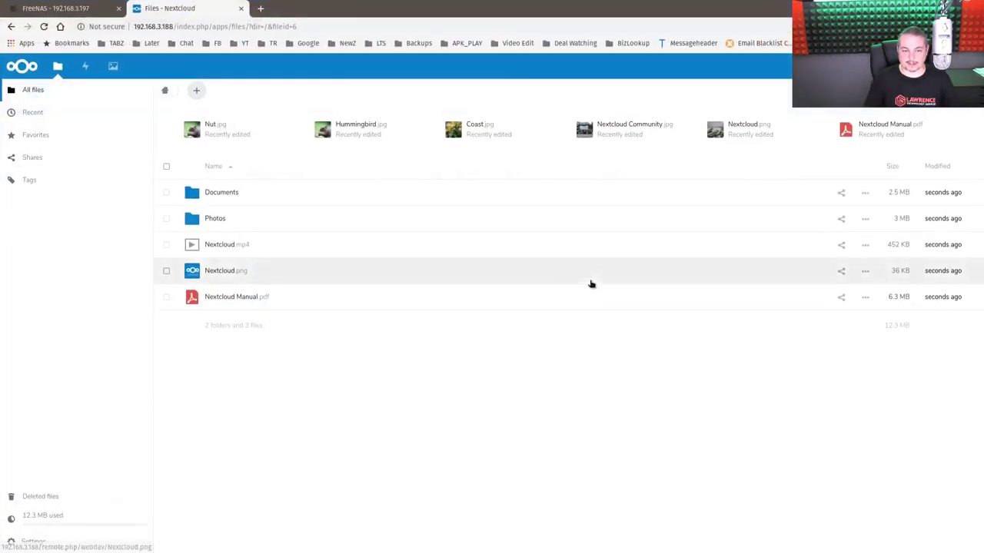
Step: Open the Photos folder in Nextcloud Files and show its contents in grid view
click(205, 195)
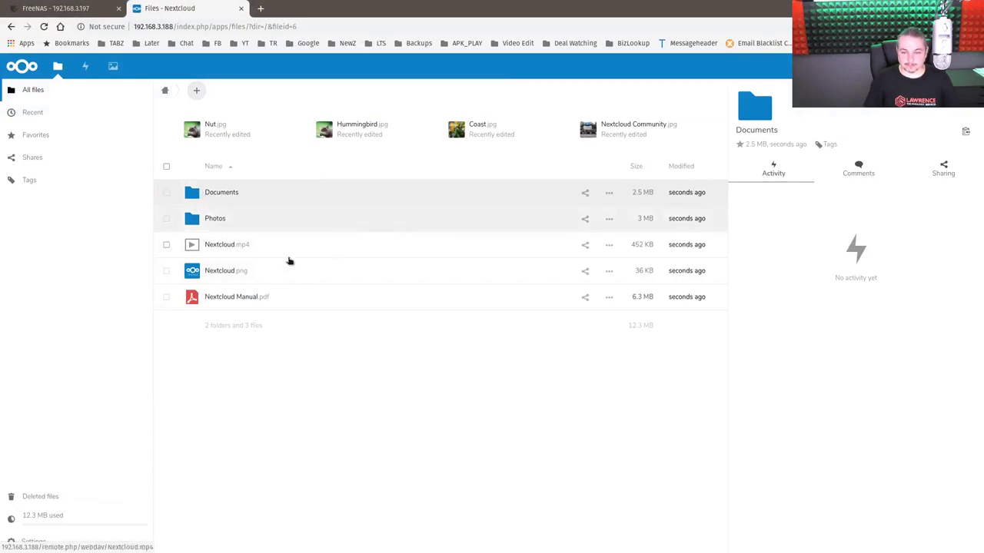
click(215, 222)
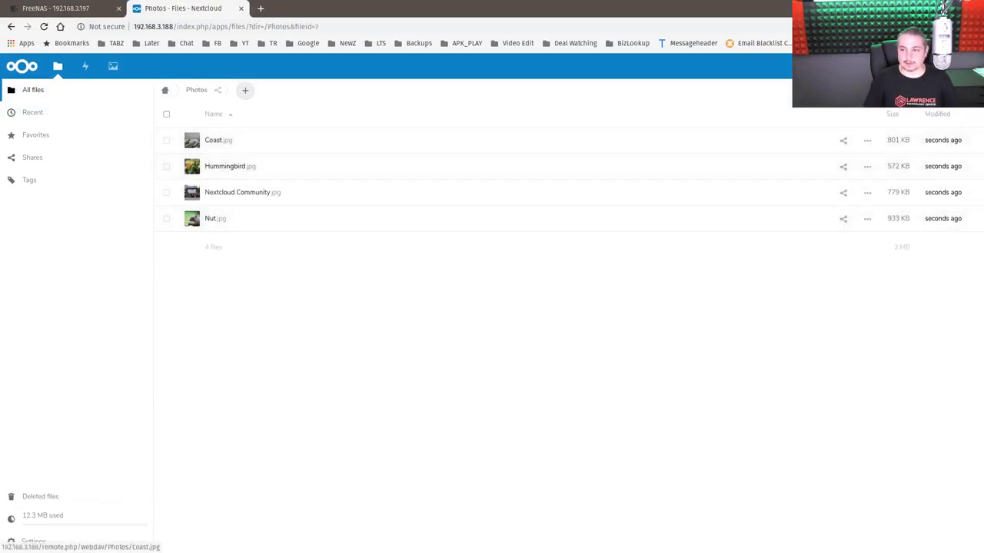
click(970, 116)
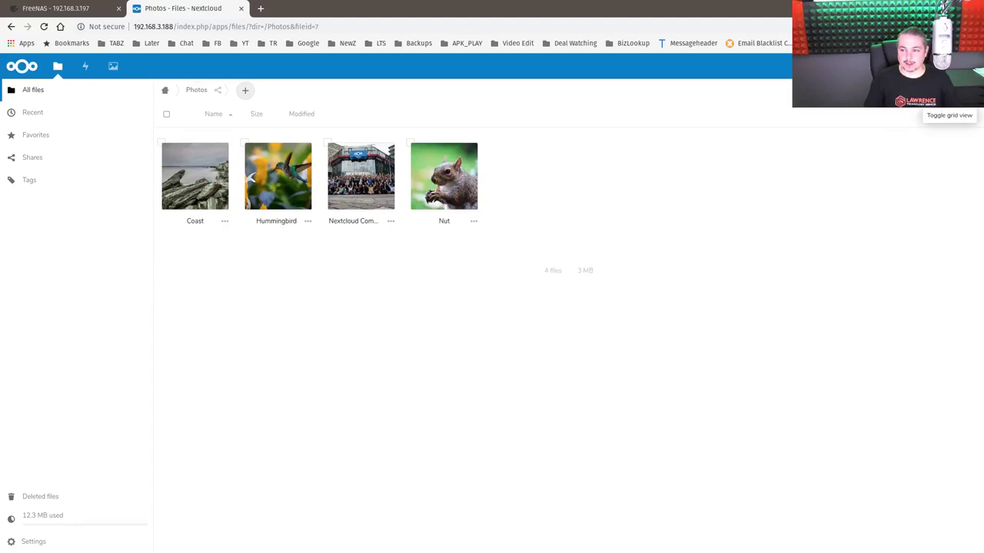
Step: View the sample photos from Nut back to Coast at full size, and return to the top-level file list
click(463, 168)
click(63, 322)
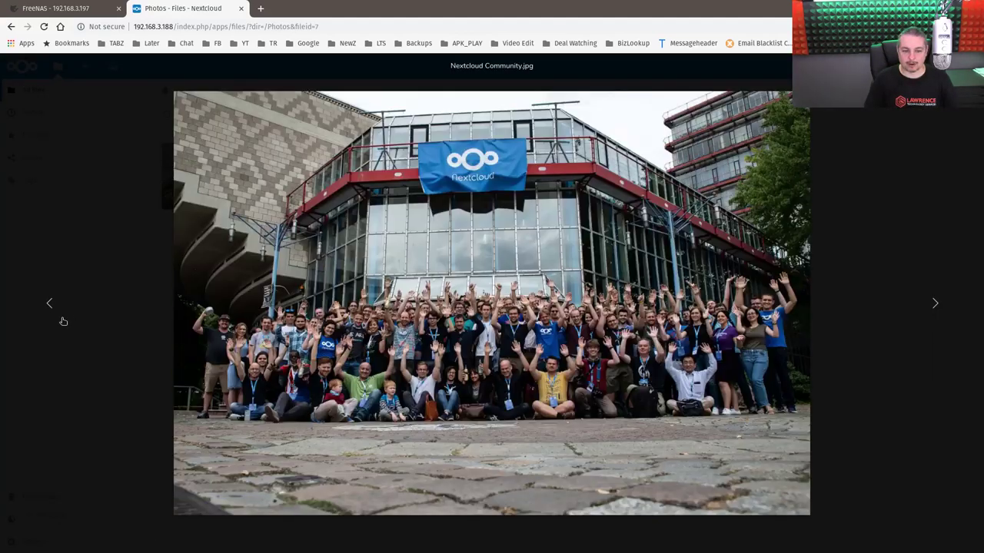
click(63, 322)
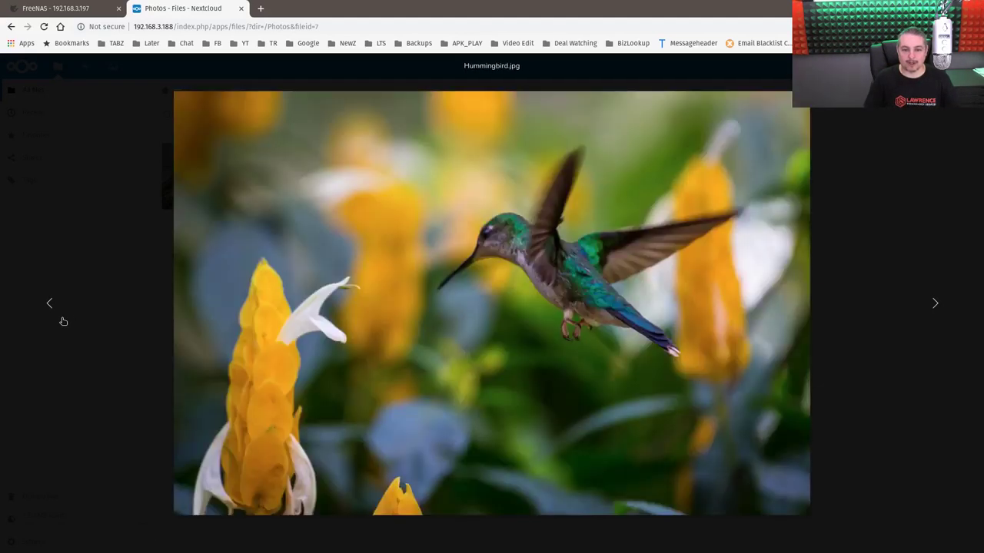
click(63, 322)
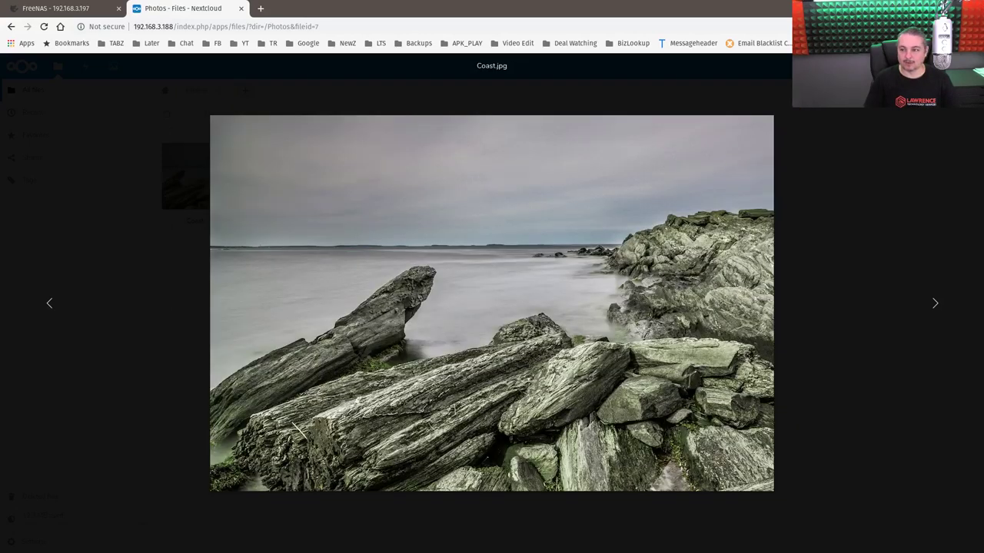
key(Escape)
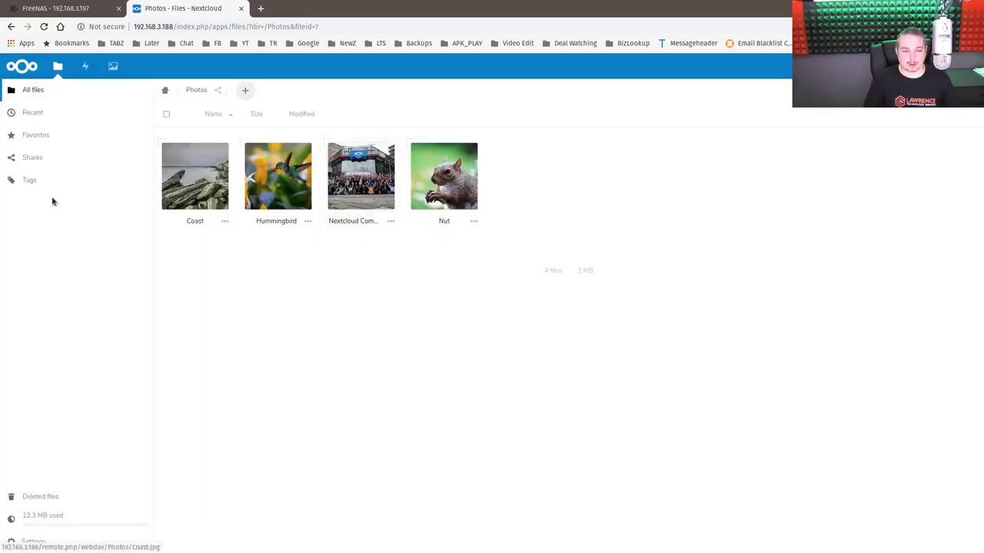
click(166, 92)
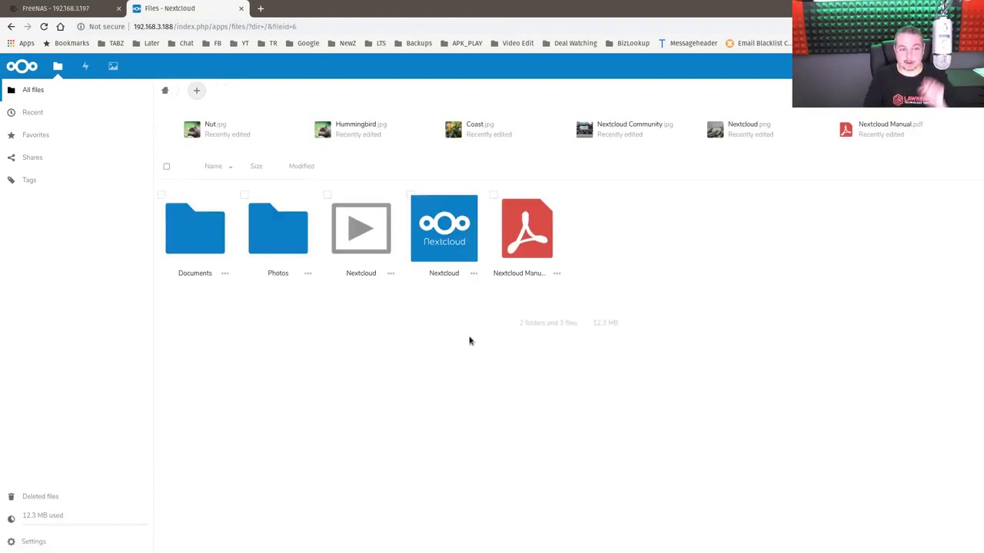
click(325, 23)
click(326, 23)
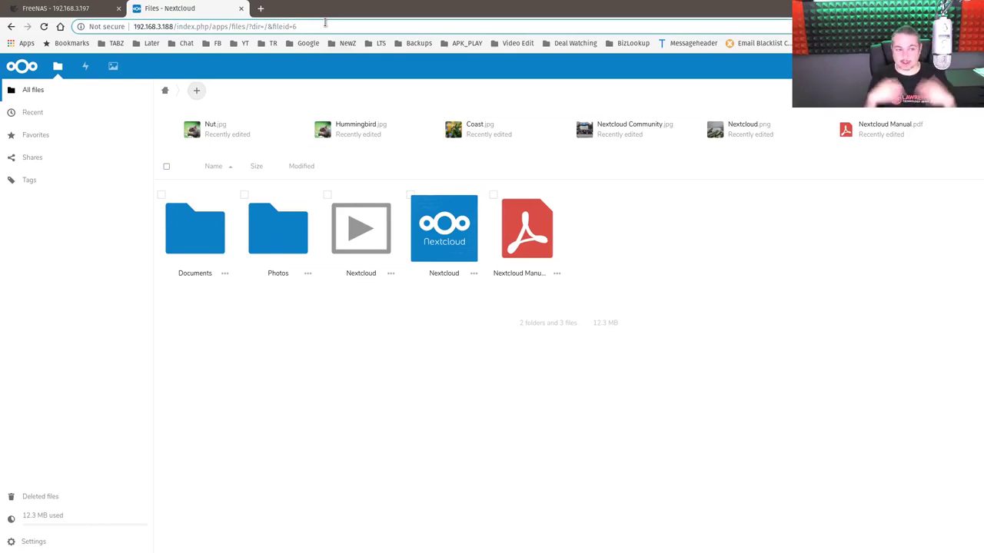
key(Home)
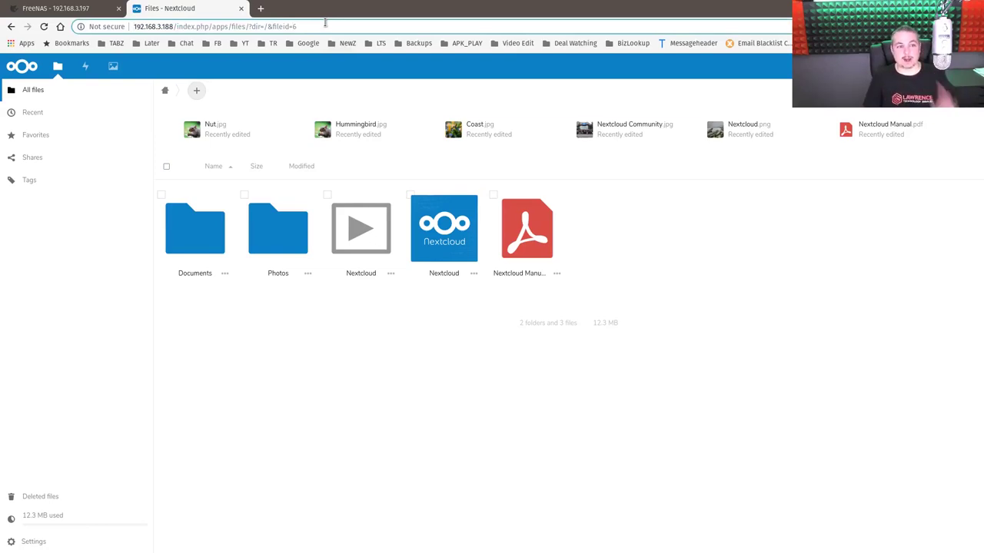
click(427, 467)
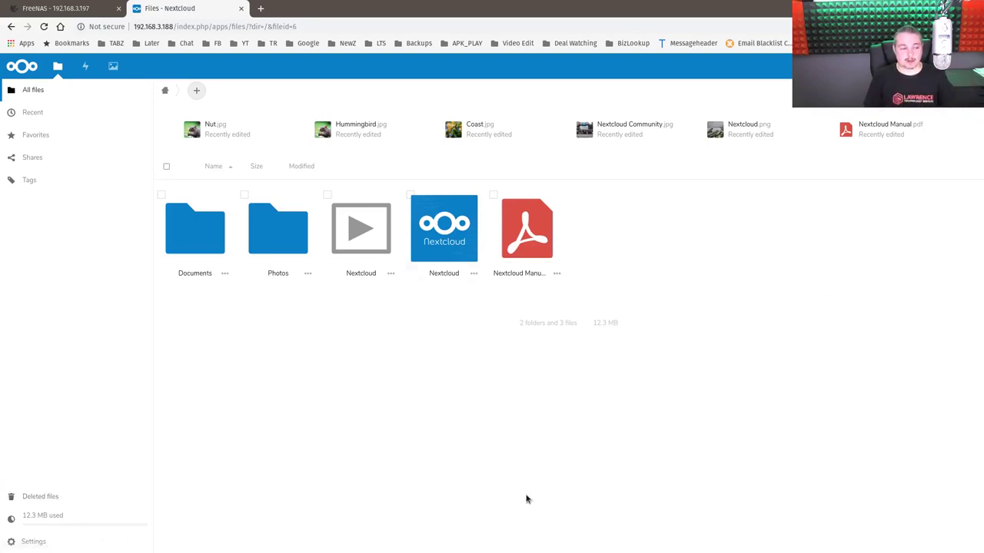
Step: Try to load Nextcloud's Activity page over https at 192.168.3.188, and go back to the previous page
click(85, 70)
click(312, 29)
click(312, 29)
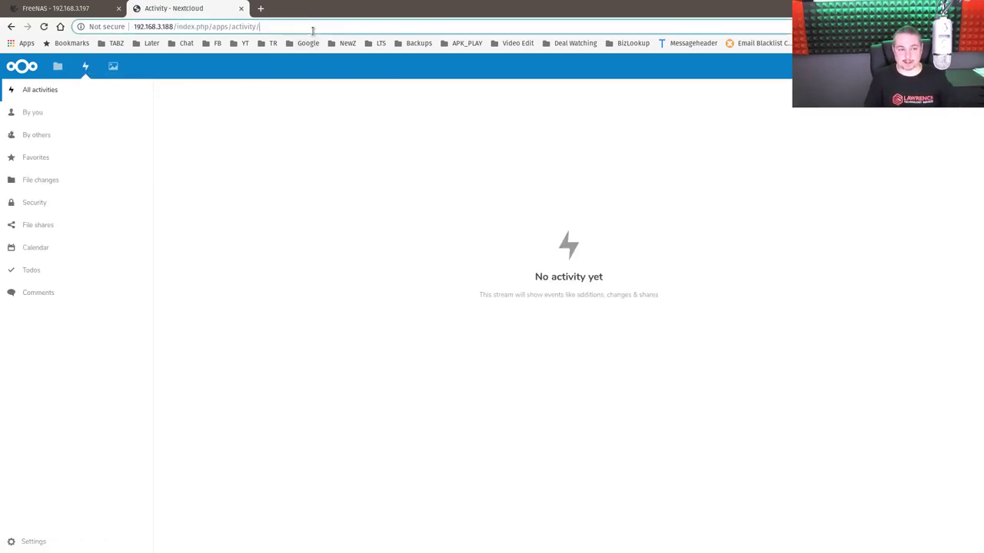
text(https)
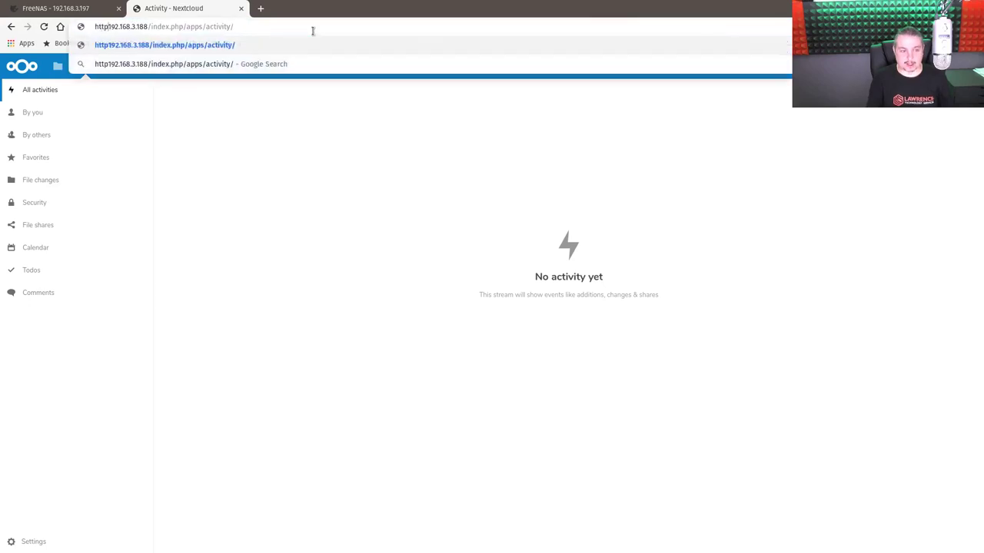
text(://)
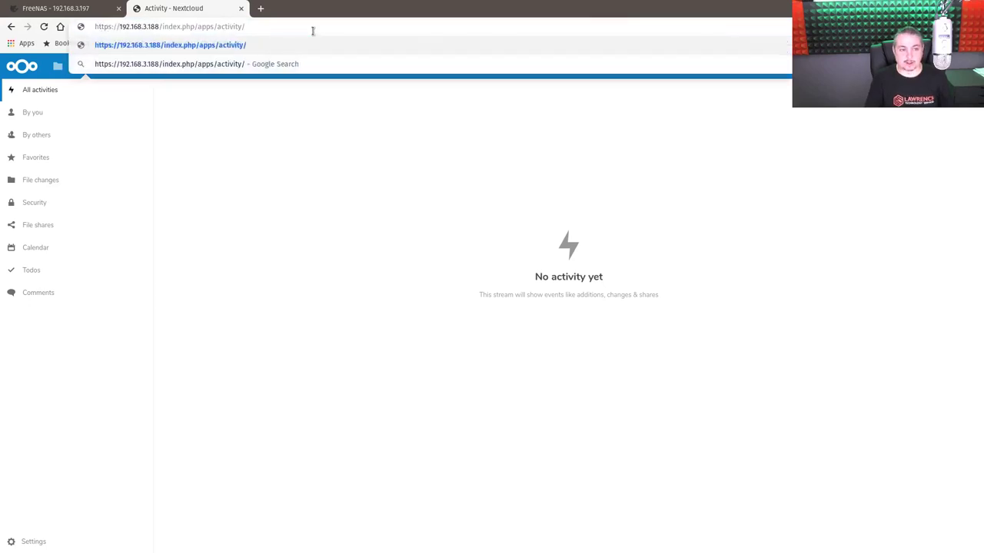
key(Return)
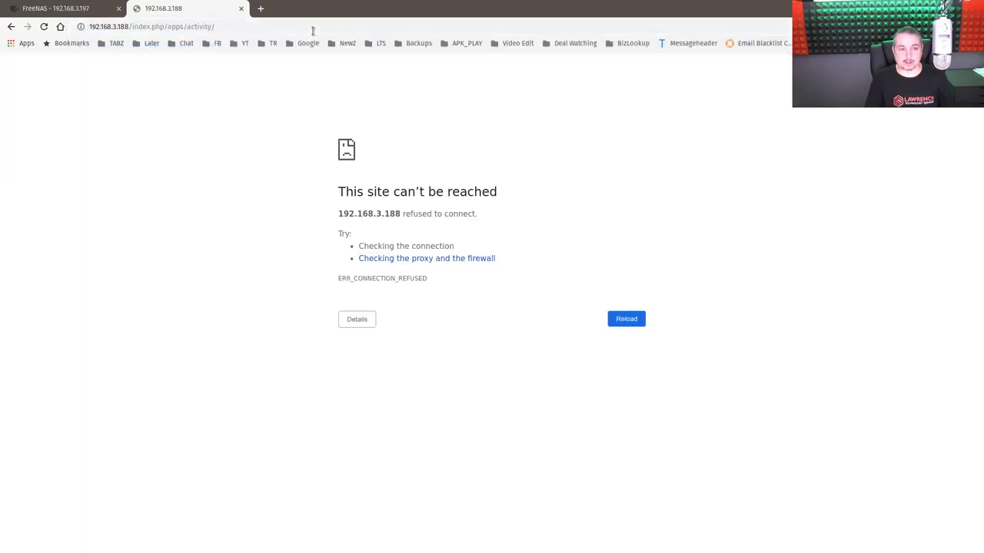
click(10, 27)
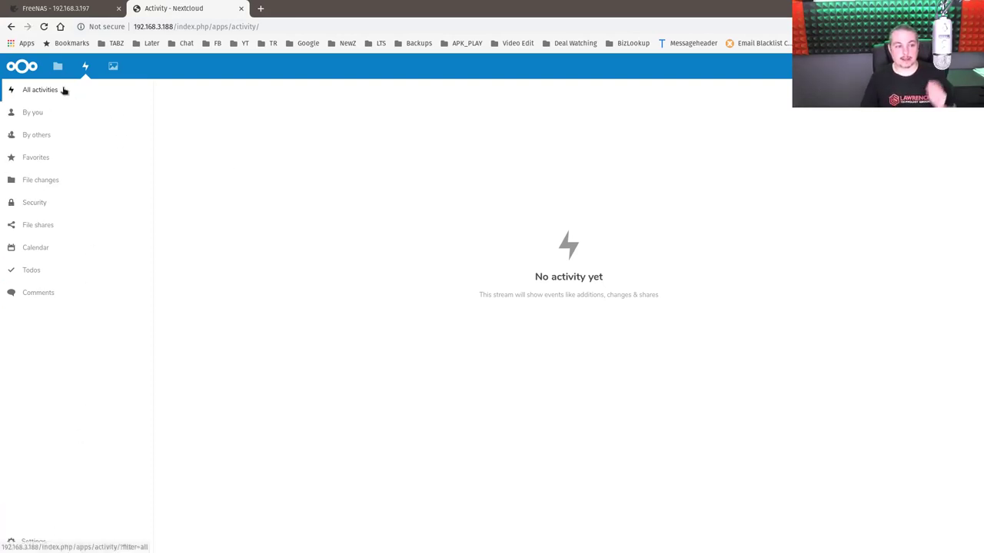
Step: Return to the Nextcloud file list and open the details of Nextcloud.png
click(58, 66)
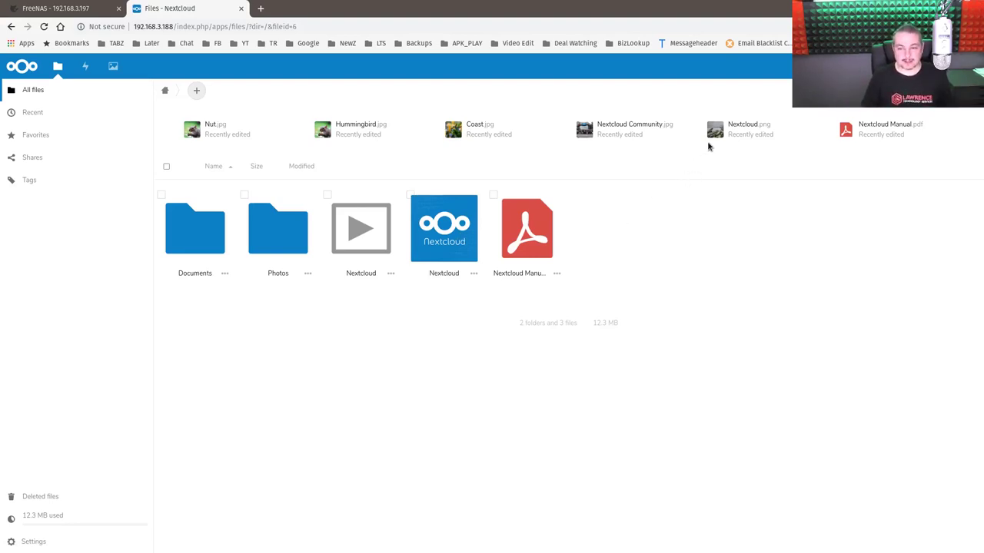
click(714, 136)
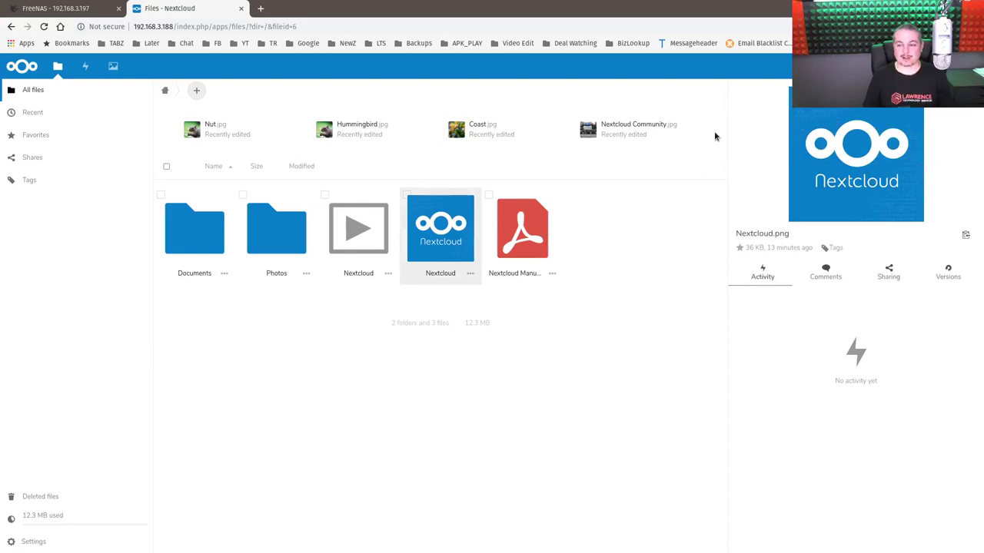